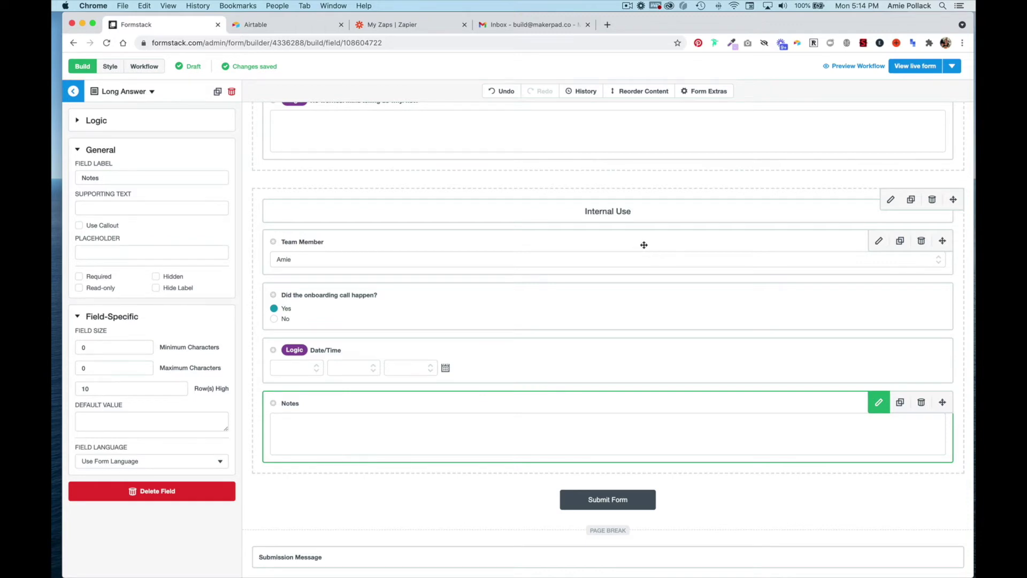
Step: In the workflow editor, rename the first step to New Member Questionnaire
scroll(644, 245, "up", 10)
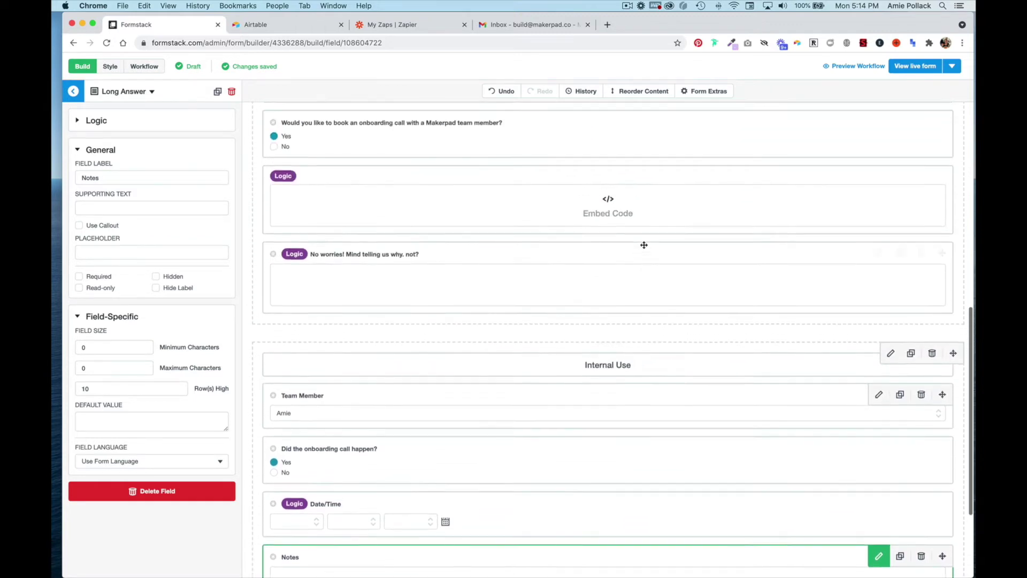
scroll(643, 244, "up", 7)
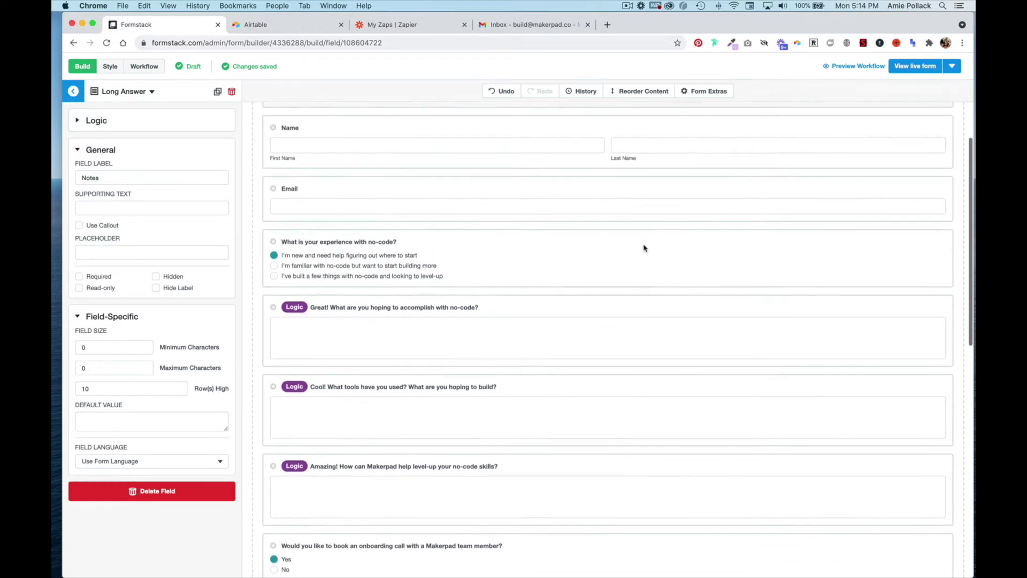
scroll(643, 245, "up", 4)
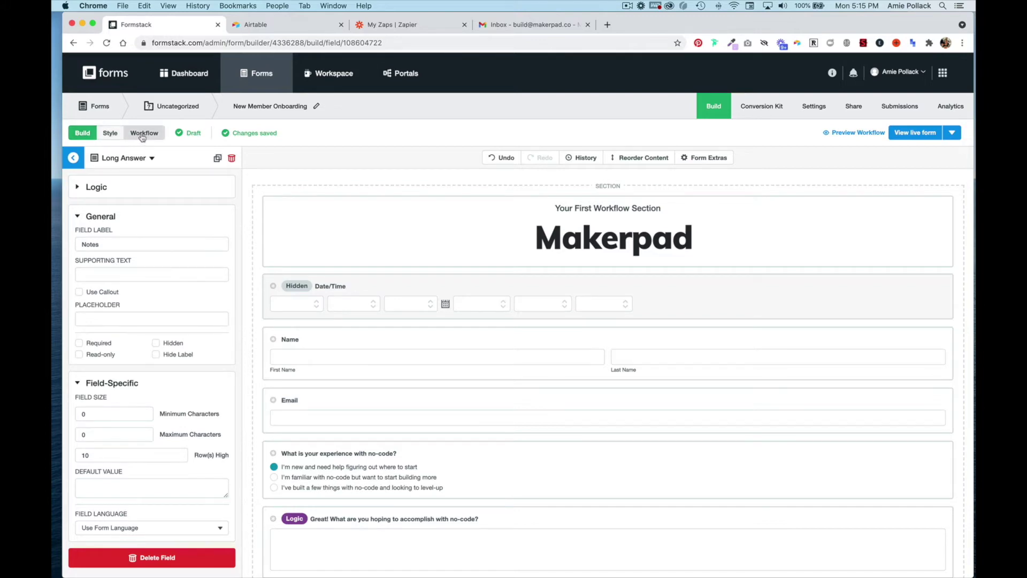
left_click(142, 135)
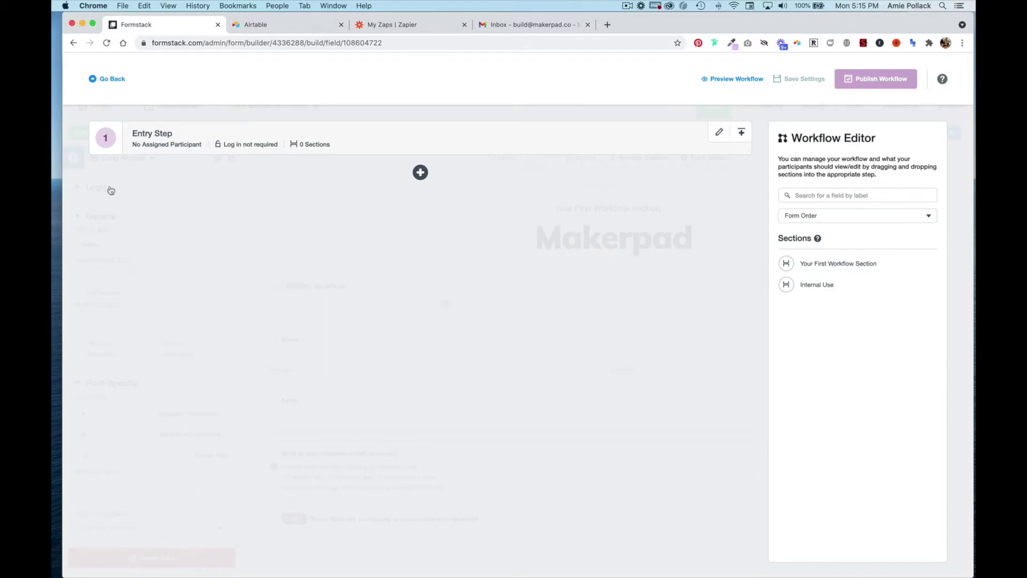
left_click(137, 137)
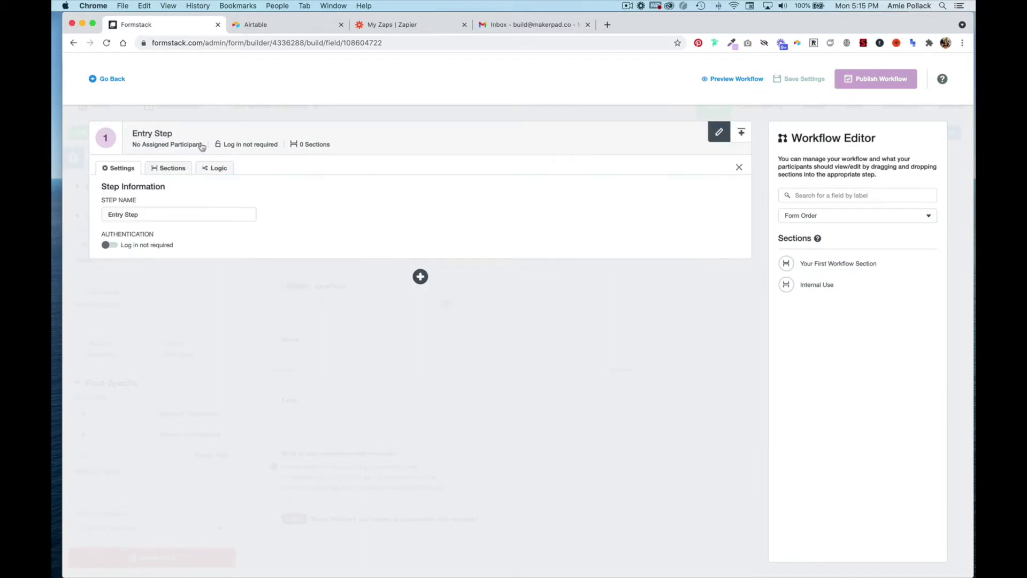
triple_click(156, 210)
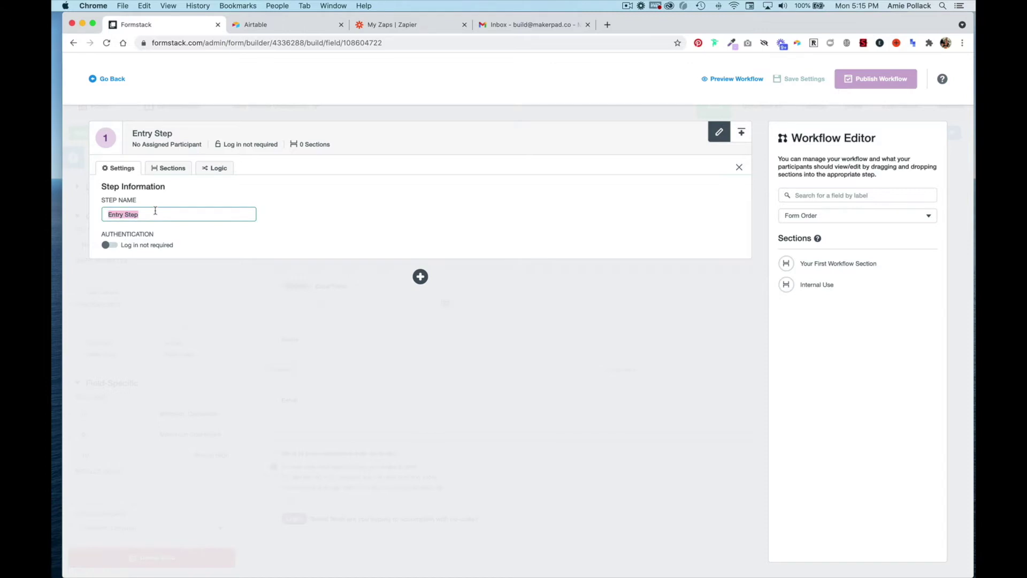
type("New Member")
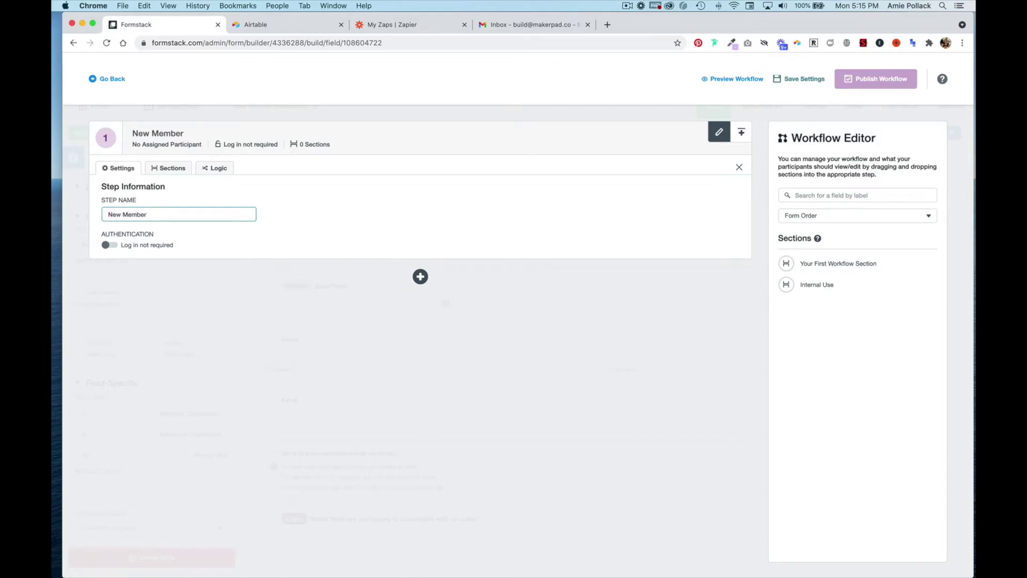
type(" Questionnaire")
Step: Give the first step Your First Workflow Section, removing the extra Internal Use section
left_click(162, 170)
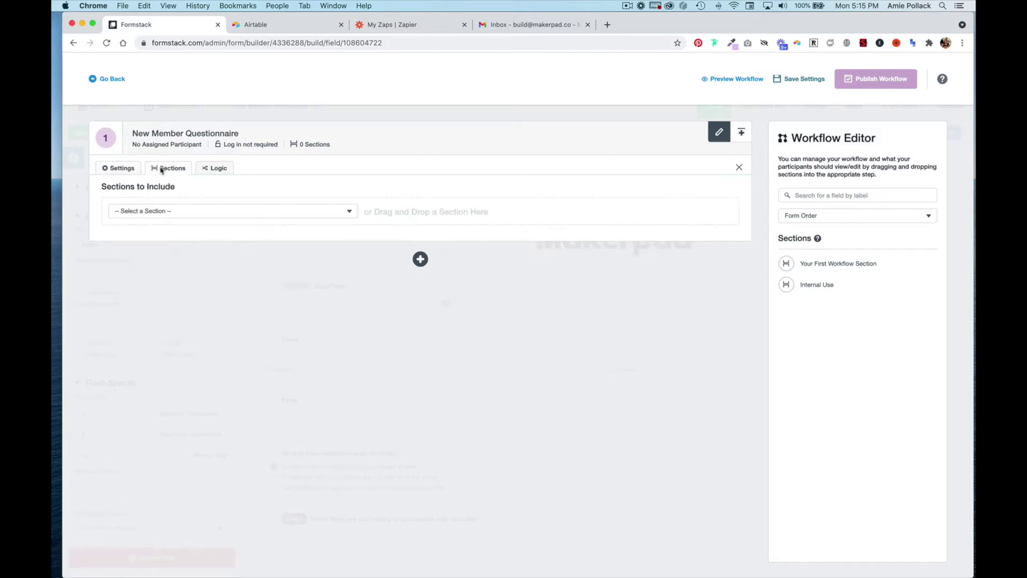
left_click(214, 209)
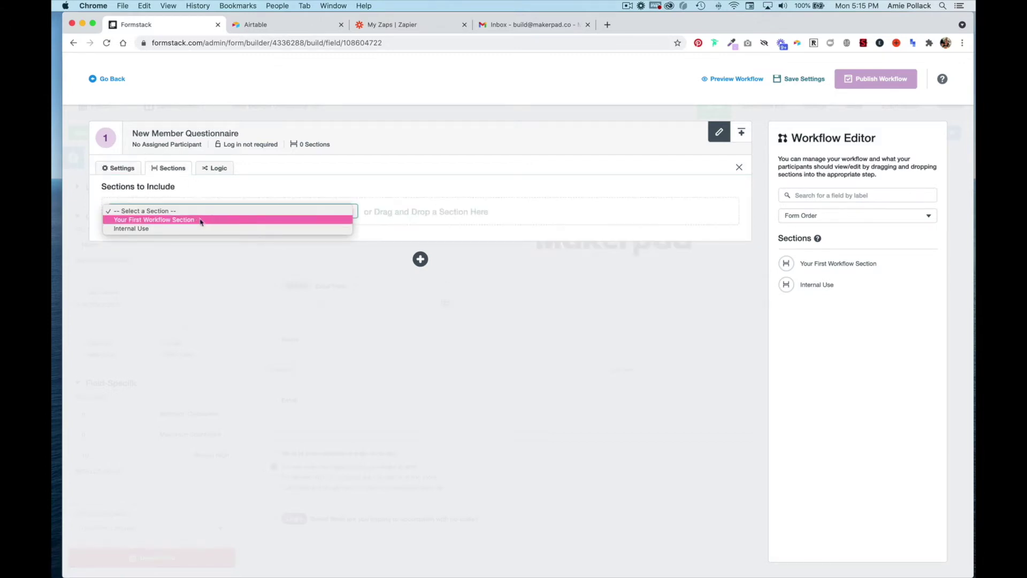
left_click(193, 221)
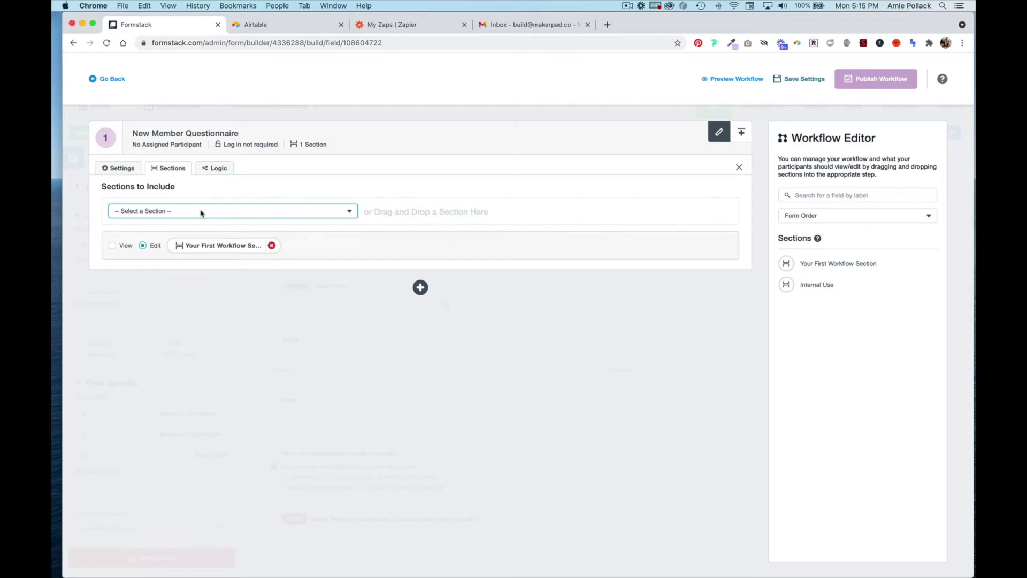
left_click(201, 213)
left_click(196, 221)
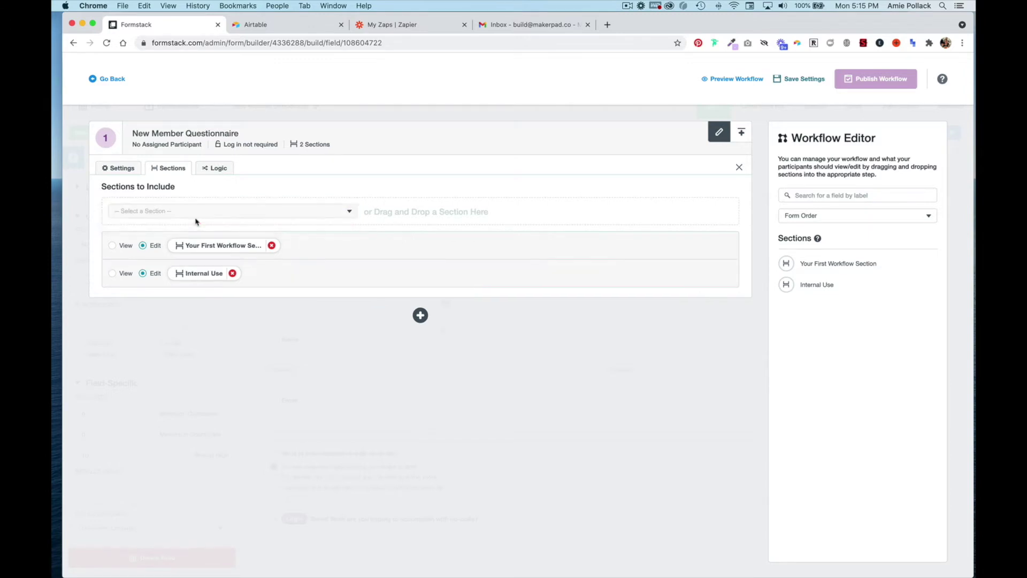
left_click(232, 273)
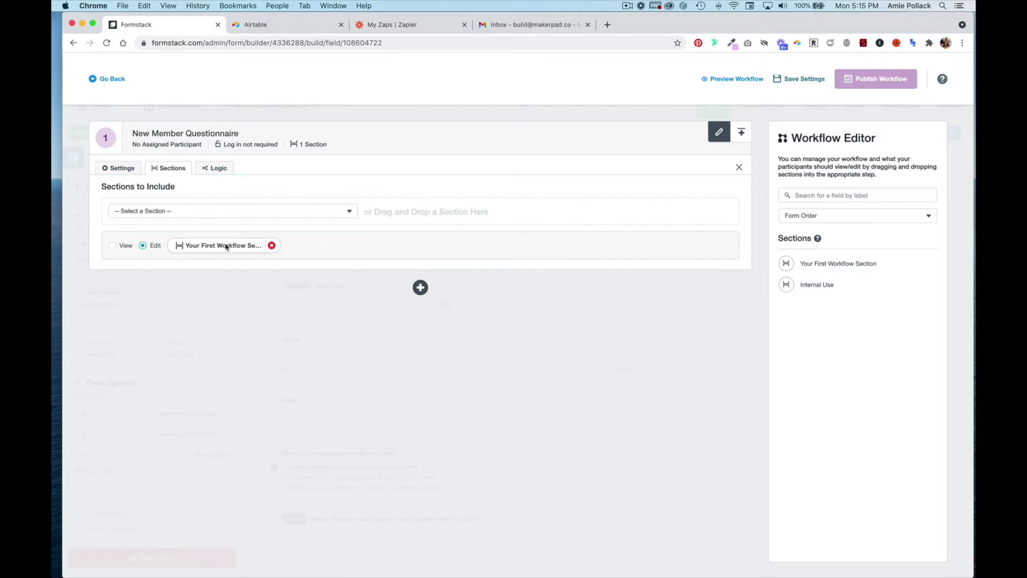
left_click(206, 169)
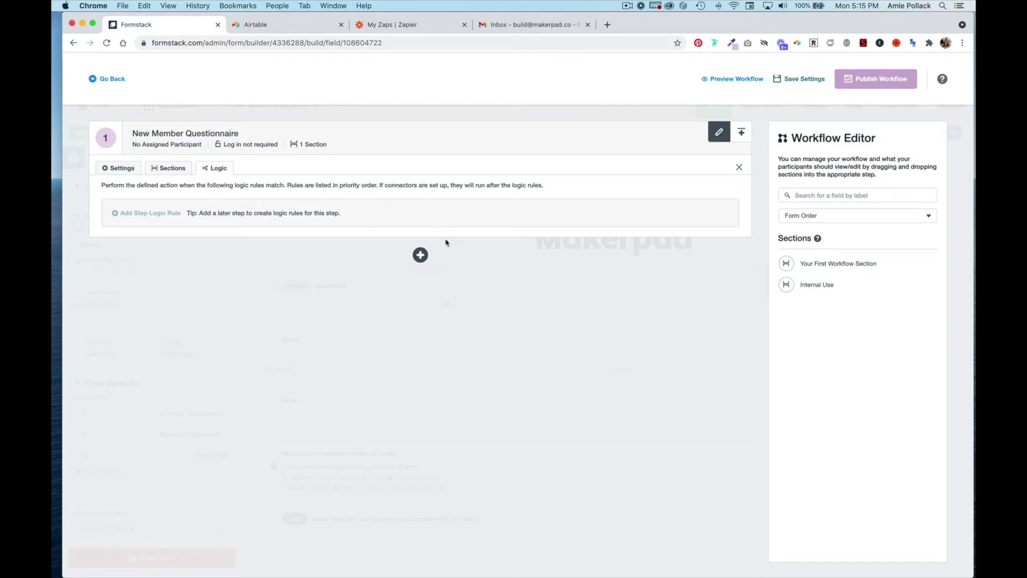
Step: Add a second step named 'Internal use - onboarding call notes' with login not required
left_click(421, 255)
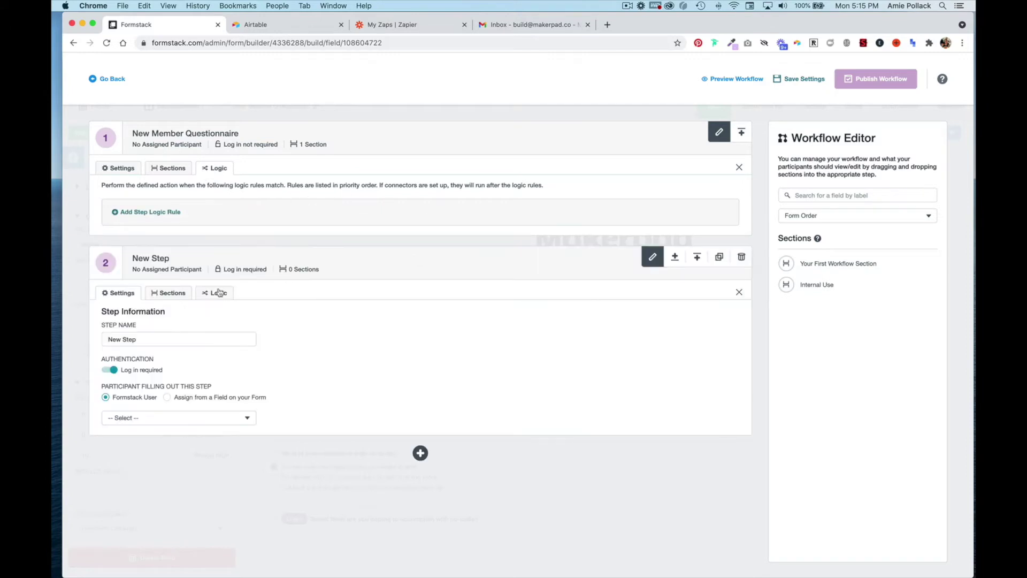
triple_click(171, 340)
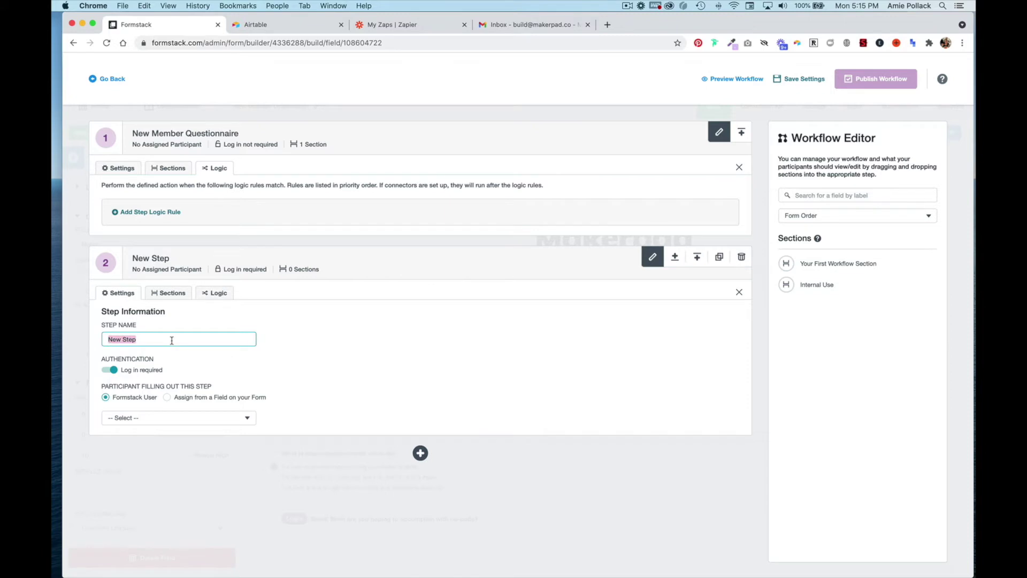
type("Internal use - onboarding call notes")
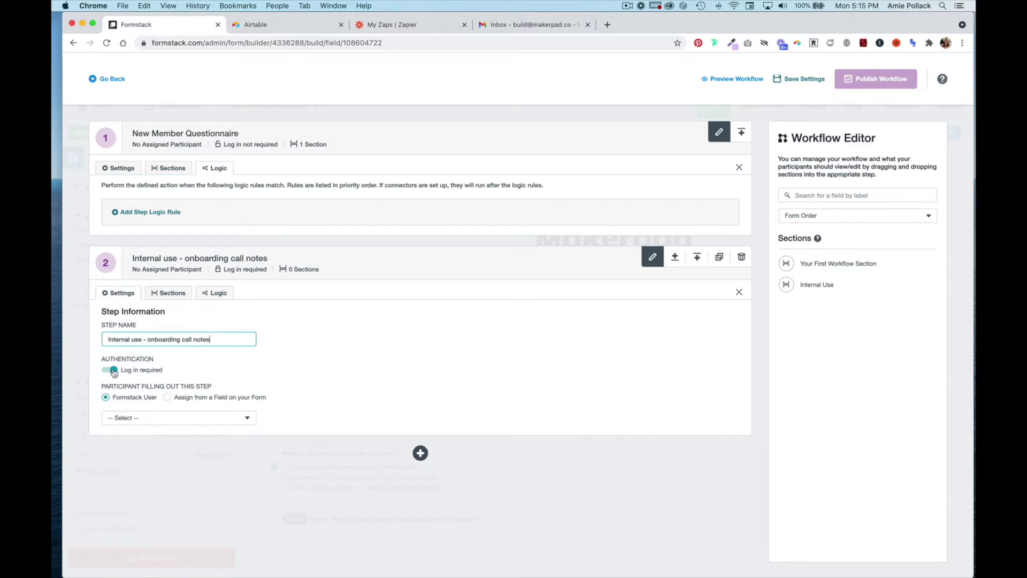
left_click(111, 374)
left_click(111, 374)
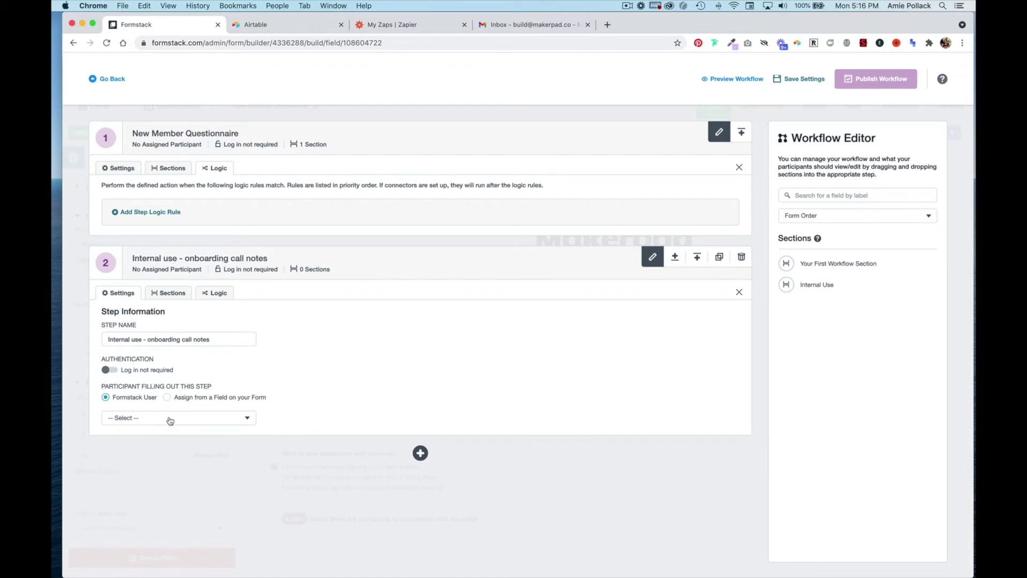
left_click(130, 419)
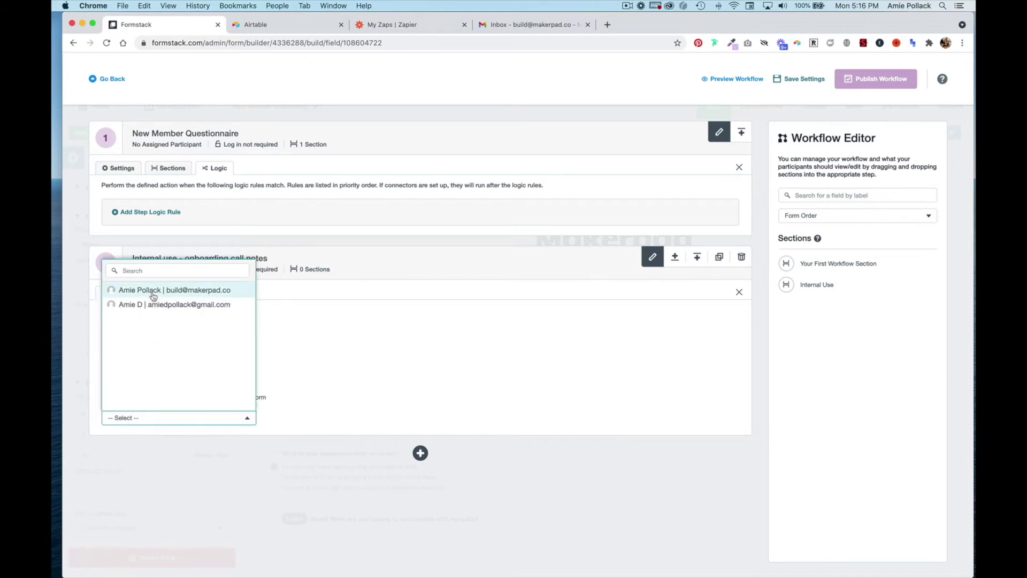
Step: Assign step 2 to the team account and add Internal Use and Your First Workflow Section to it
left_click(154, 290)
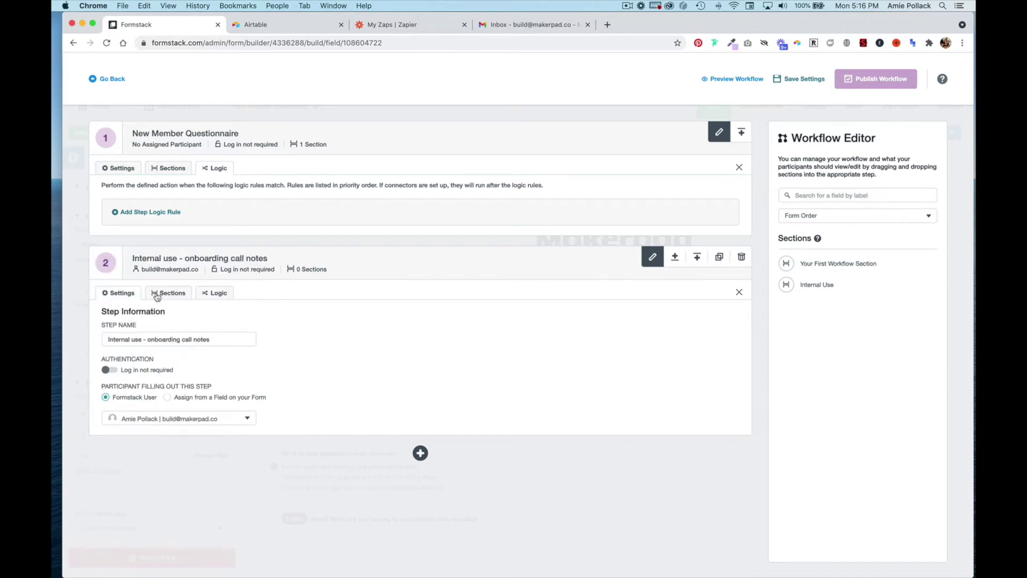
left_click(156, 295)
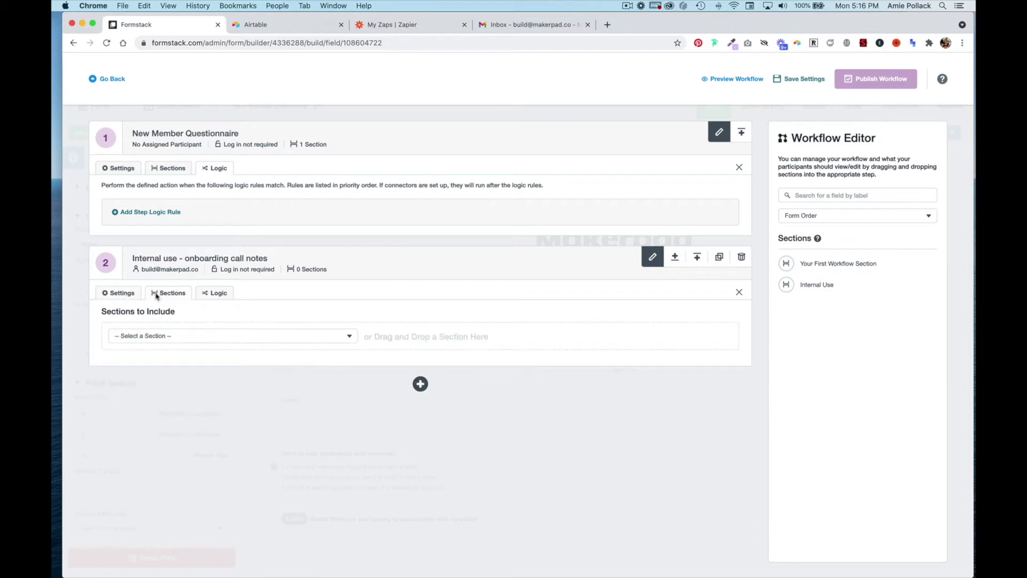
left_click(175, 336)
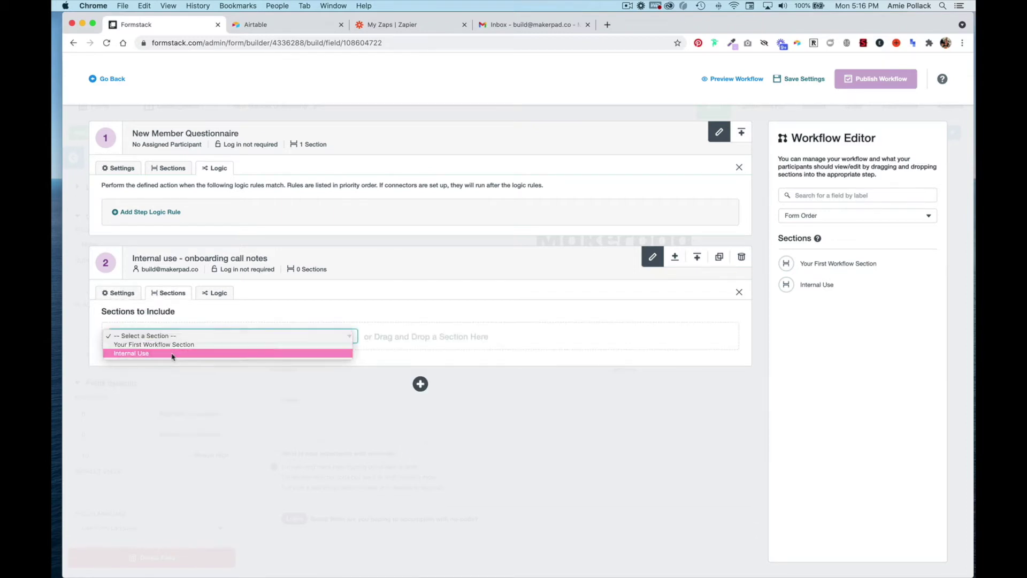
left_click(172, 354)
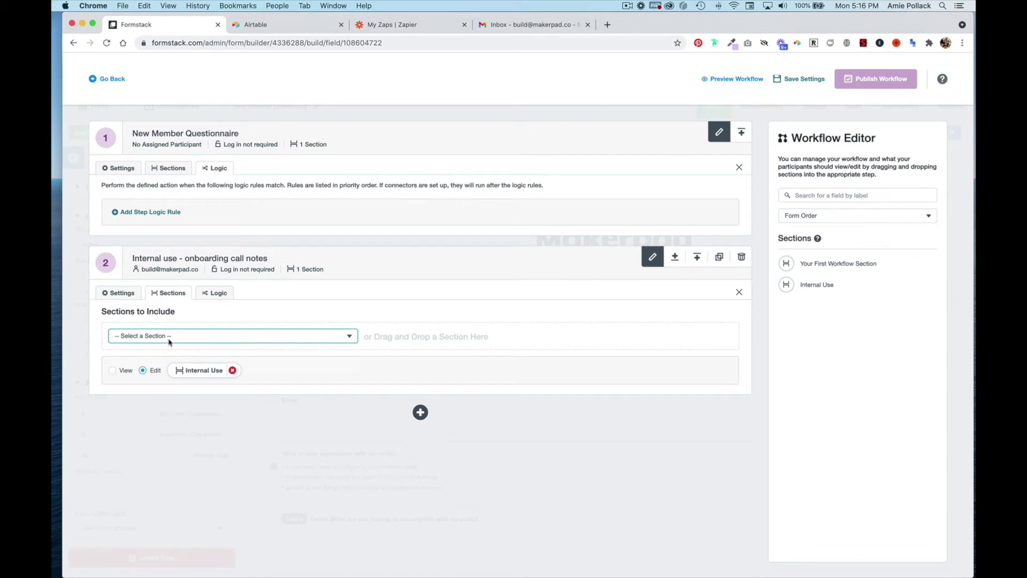
left_click(176, 337)
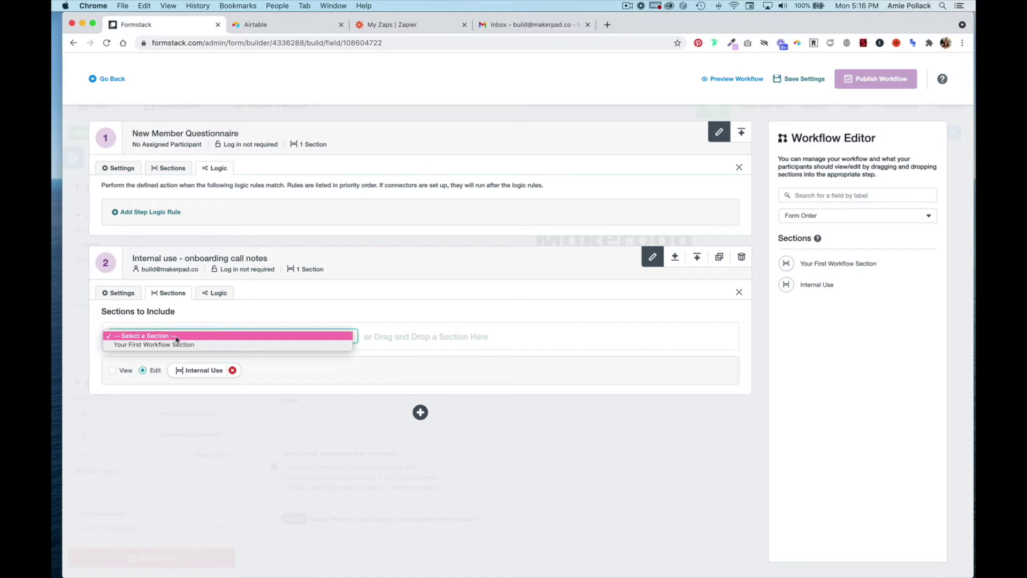
left_click(176, 345)
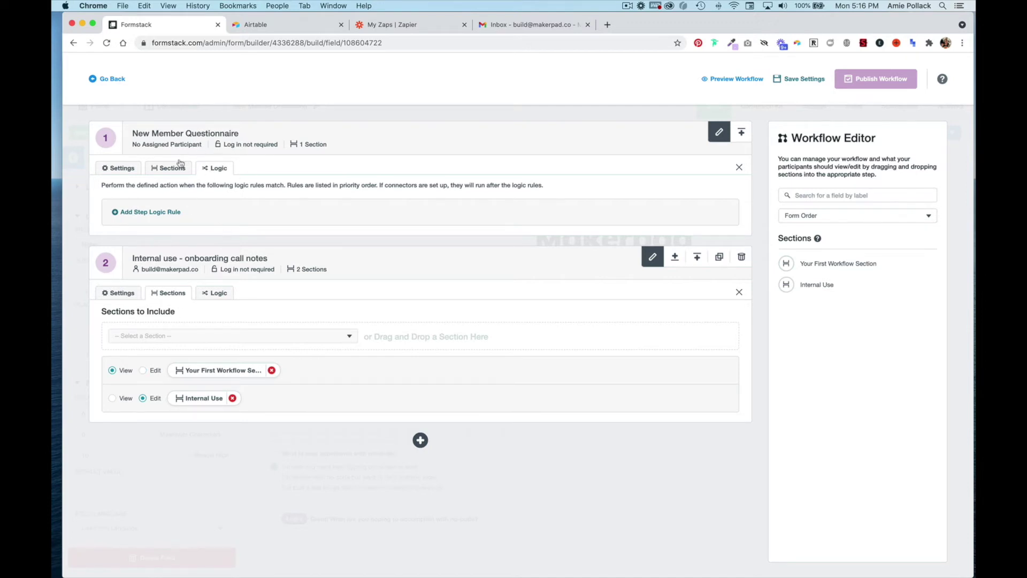
left_click(167, 213)
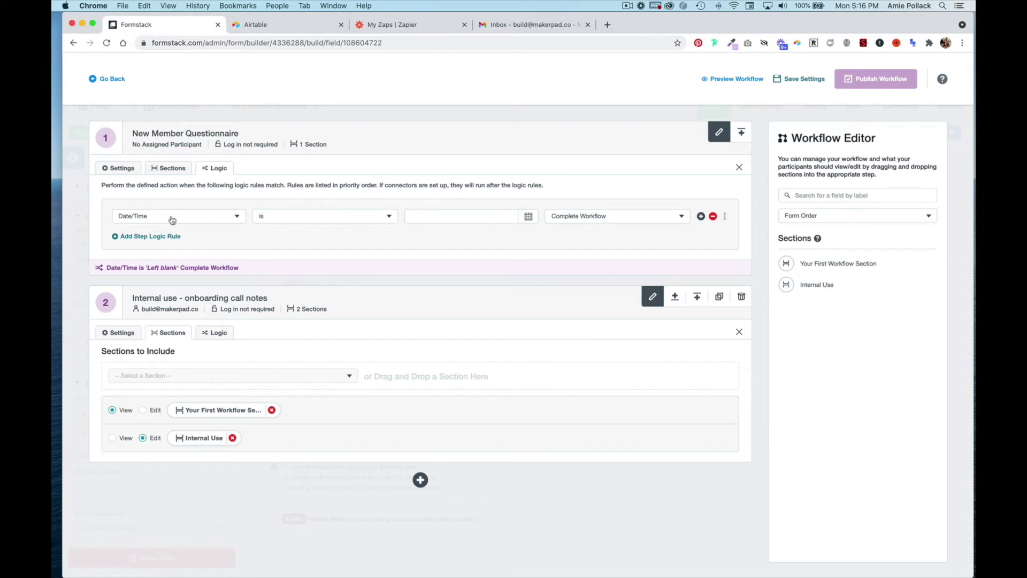
Step: Add step 1 rules on the onboarding-call question: Yes goes to Step 2, No completes the workflow; save
left_click(172, 219)
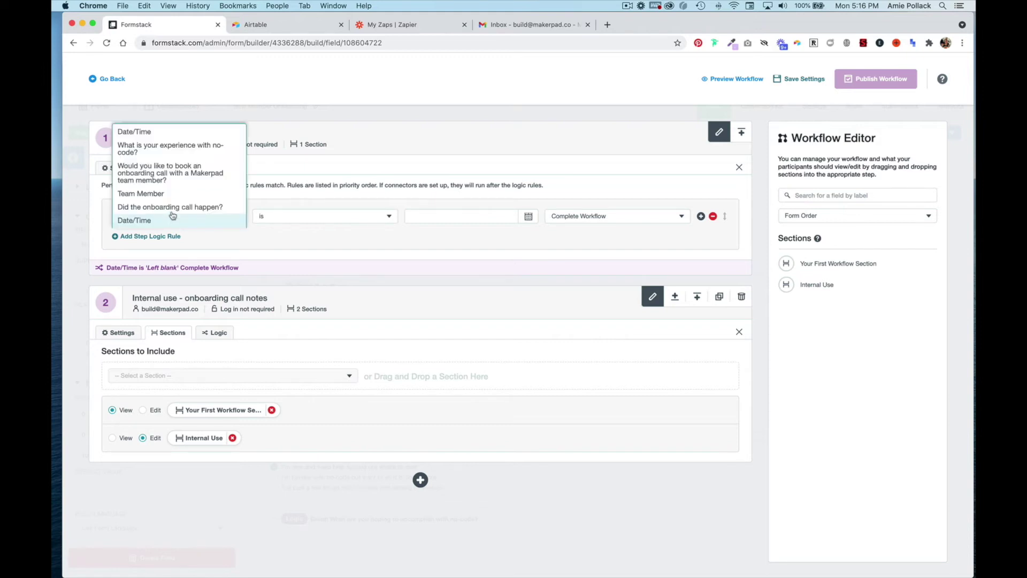
left_click(174, 177)
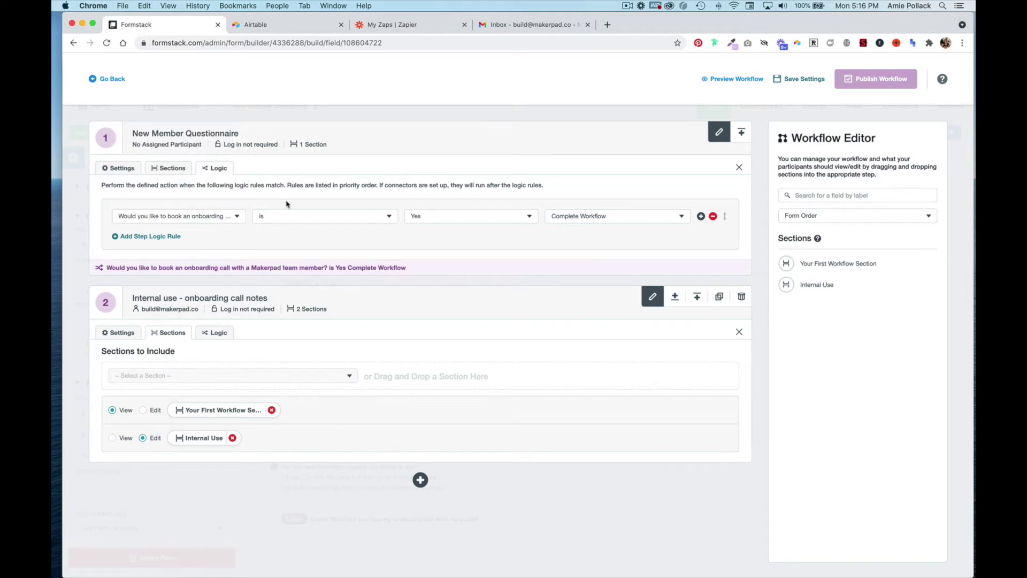
left_click(561, 219)
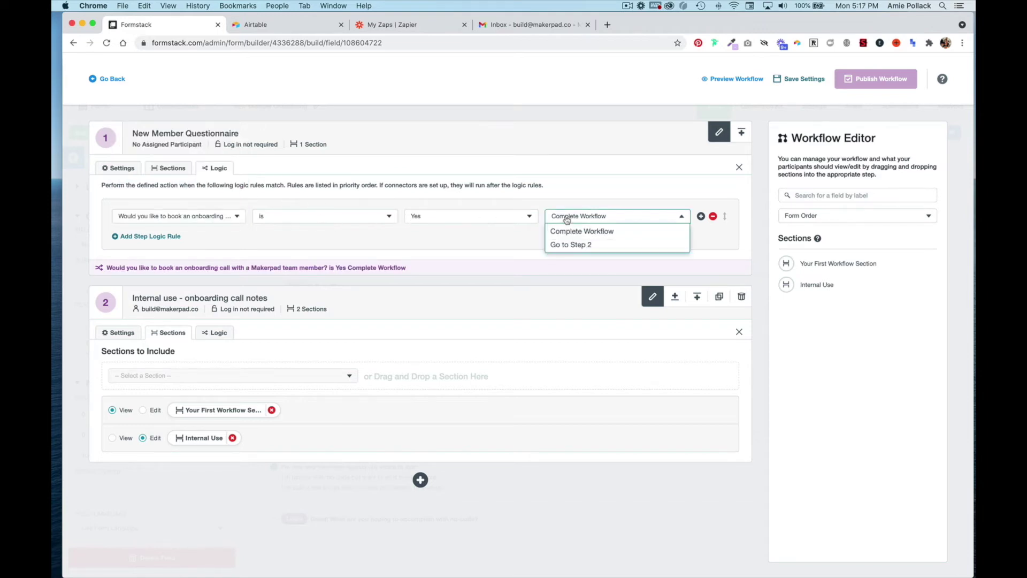
left_click(571, 245)
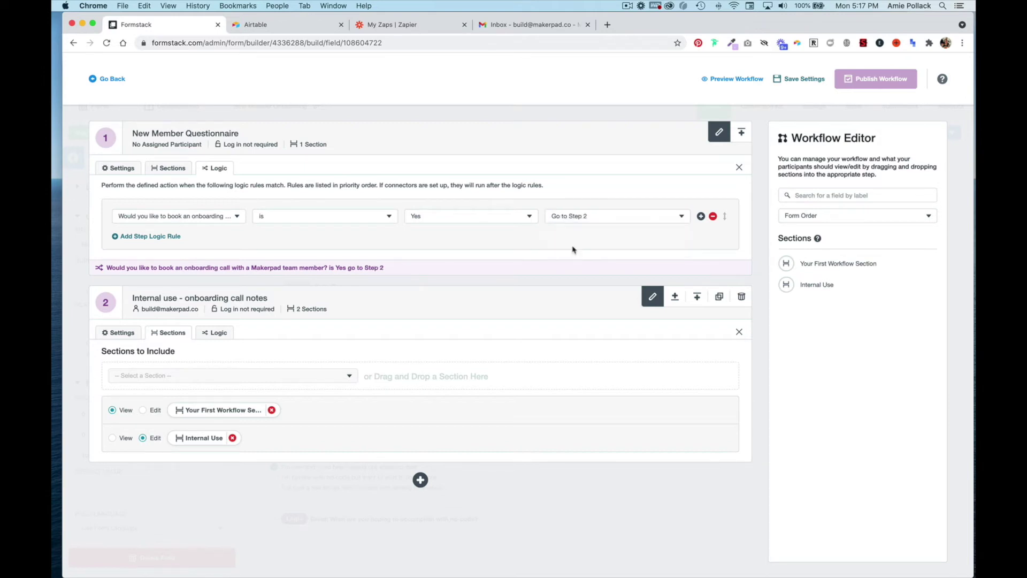
left_click(159, 240)
left_click(169, 242)
left_click(171, 177)
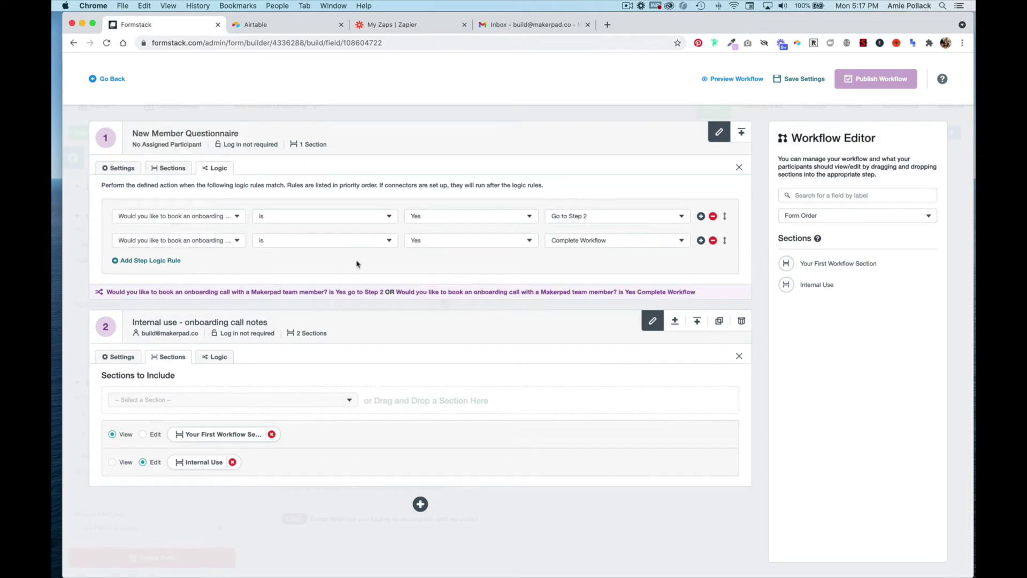
left_click(436, 240)
left_click(442, 268)
left_click(799, 79)
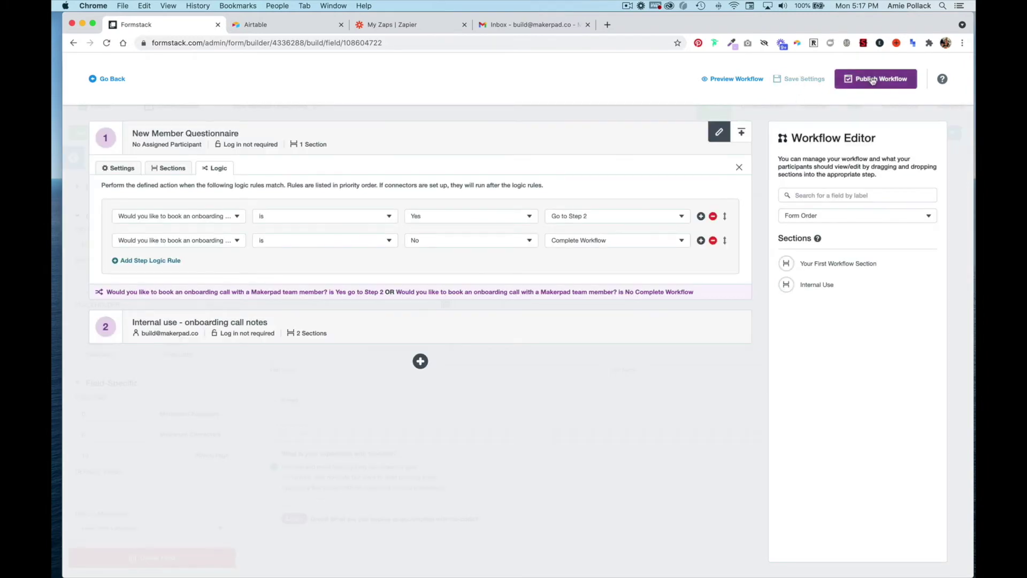
Step: Publish the workflow and open its live form
left_click(872, 80)
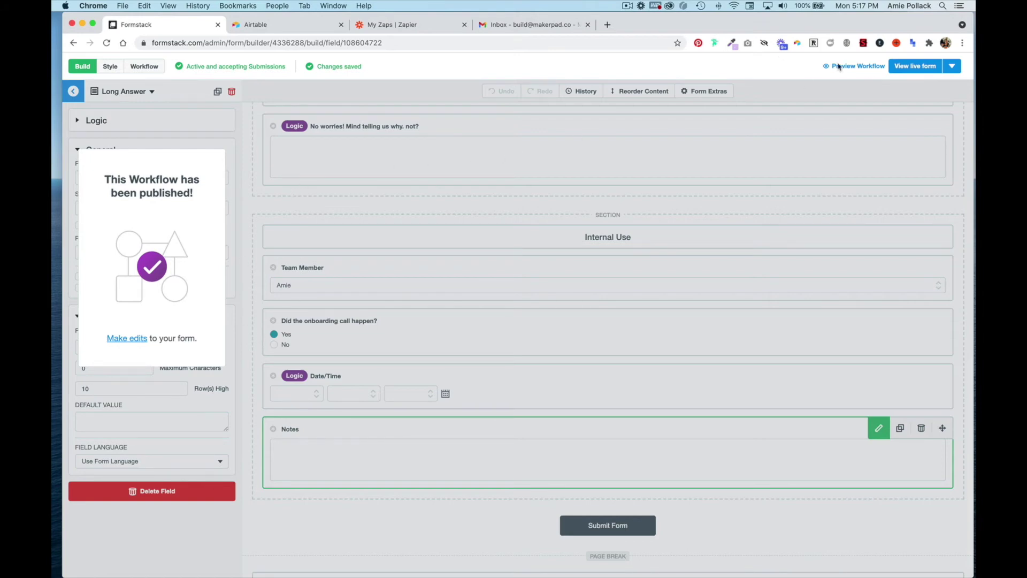
left_click(909, 71)
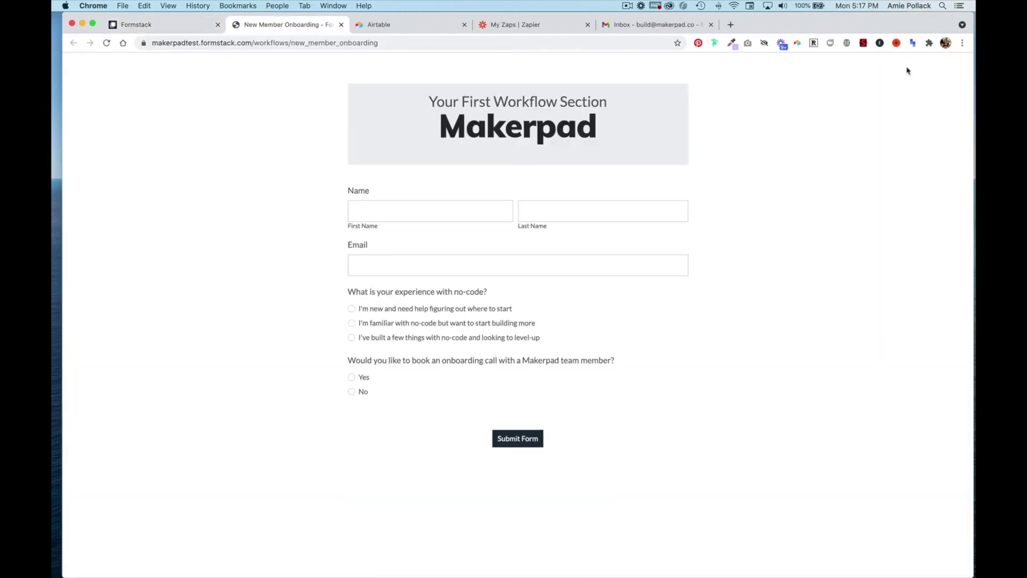
Step: Enter the member's first name, last name and email address on the live form
left_click(410, 216)
key("Tab")
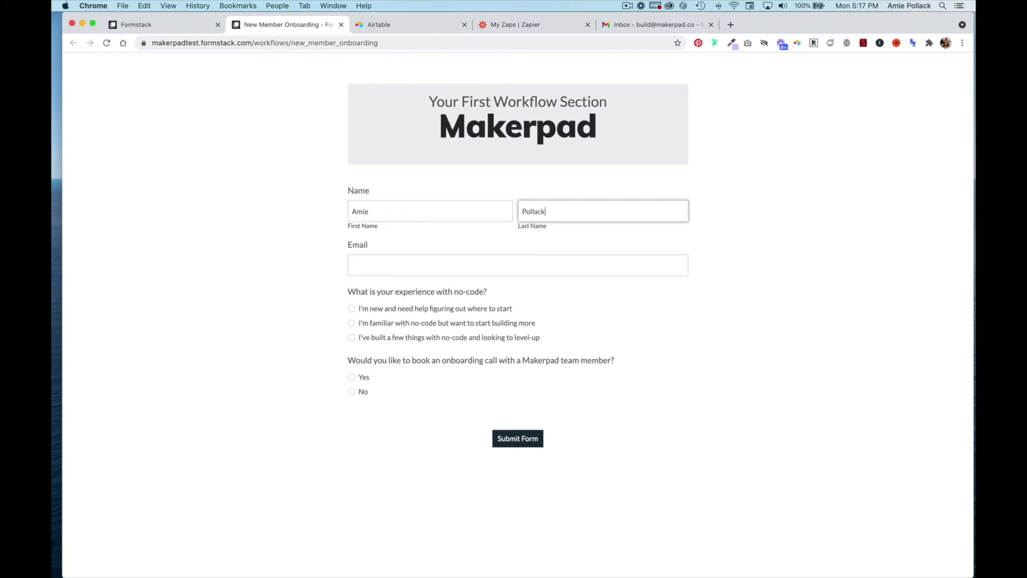
key("Tab")
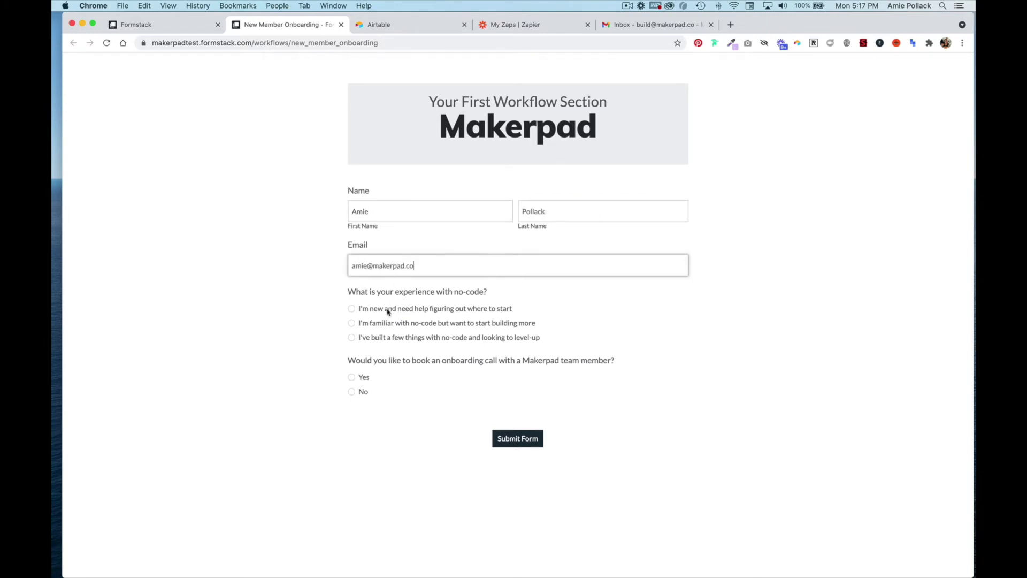
Step: Choose the level-up experience option and write 'Teach me more about Formstack!' as the skills answer
left_click(388, 311)
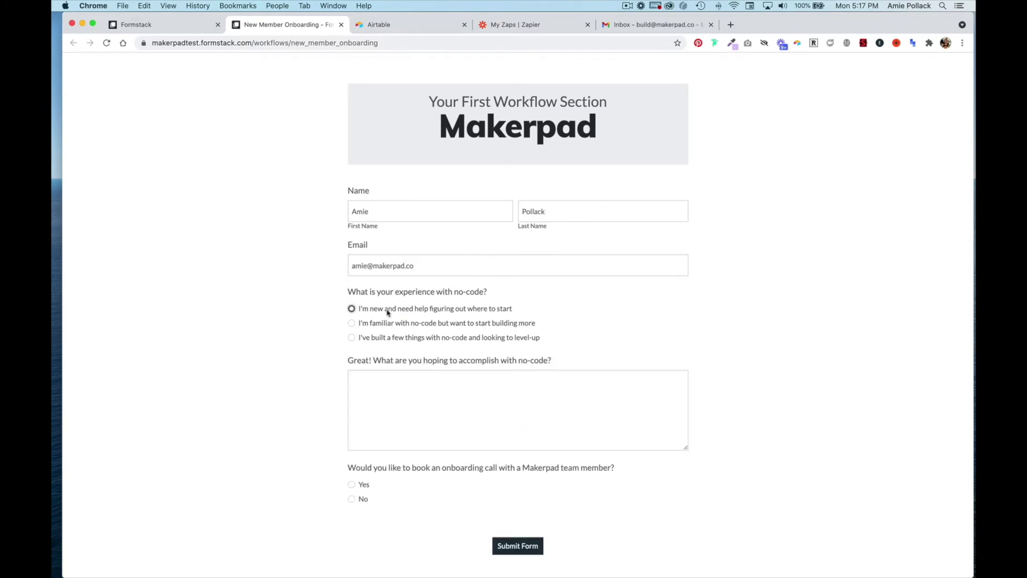
scroll(387, 313, "down", 1)
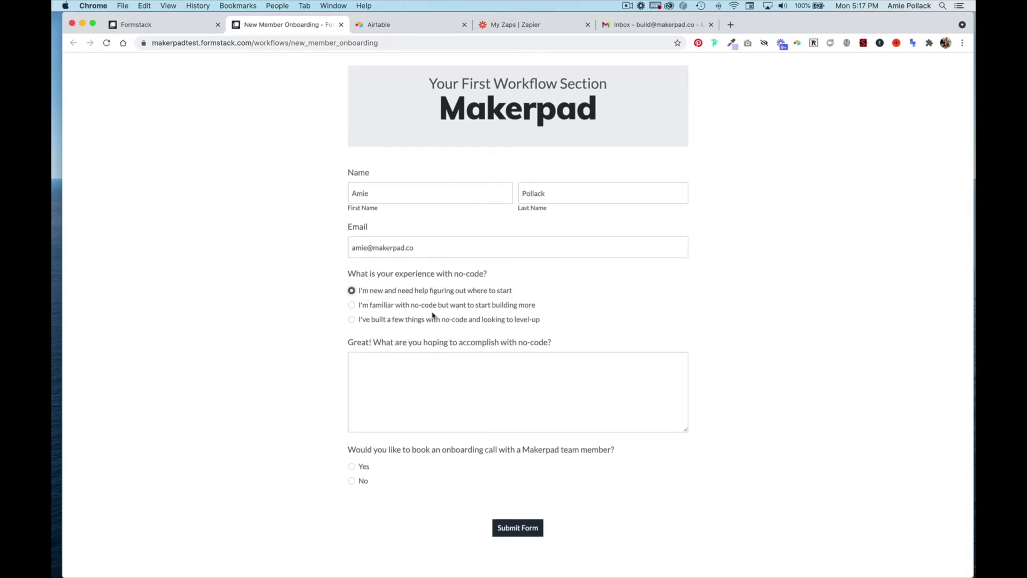
left_click(409, 308)
left_click(409, 321)
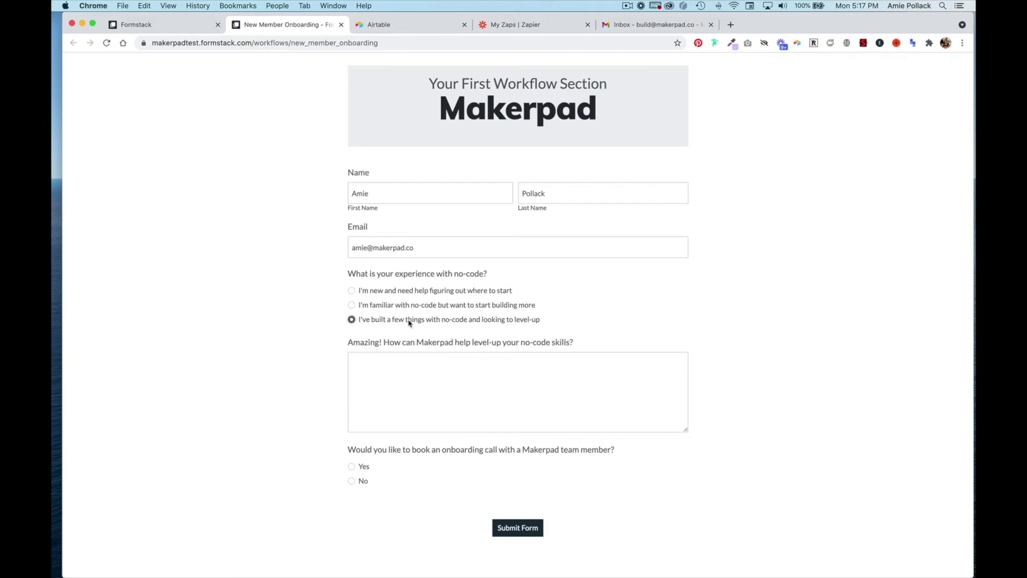
left_click(427, 371)
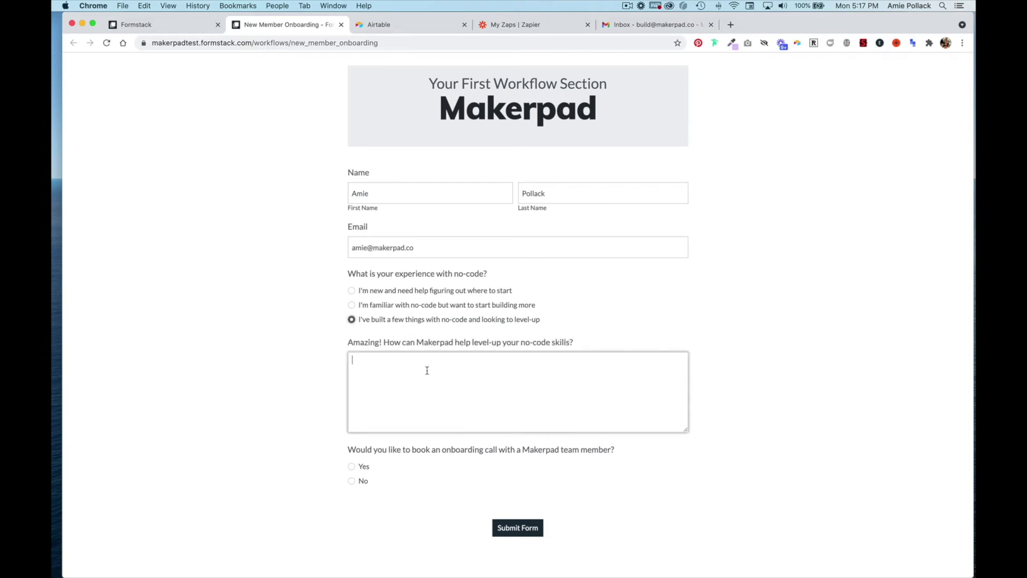
type("Teach me moreaabout Formstack!")
Step: Answer Yes to booking an onboarding call, revealing the Calendly picker
left_click(362, 466)
scroll(362, 467, "down", 1)
scroll(302, 454, "down", 6)
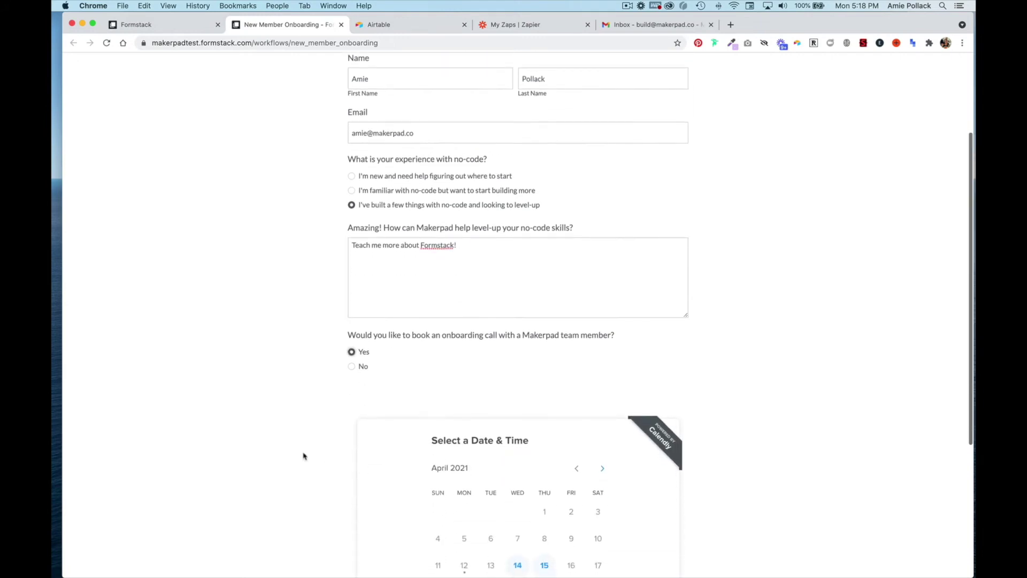
scroll(287, 459, "down", 1)
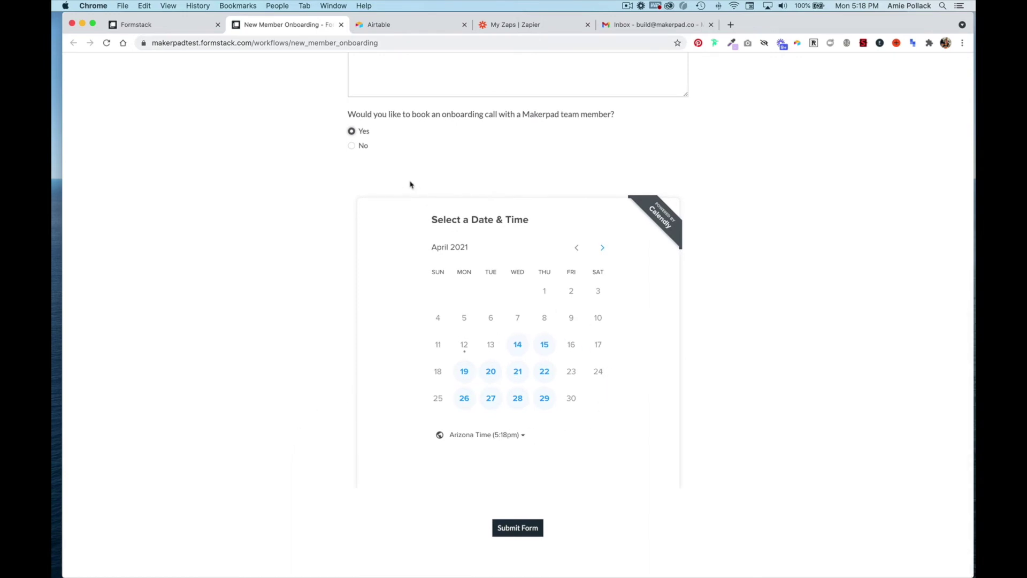
left_click(352, 146)
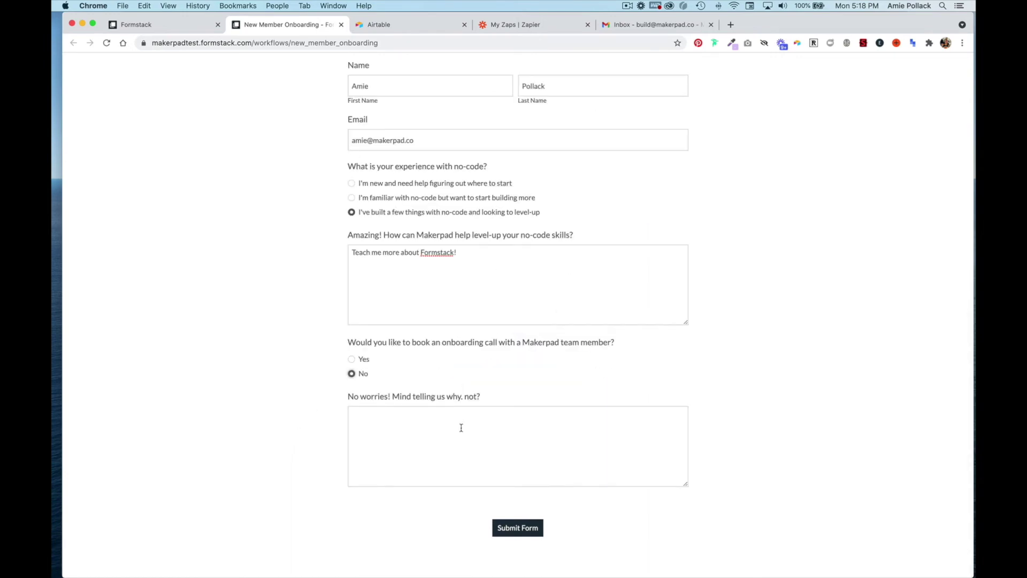
left_click(362, 359)
scroll(489, 444, "down", 2)
scroll(530, 342, "down", 5)
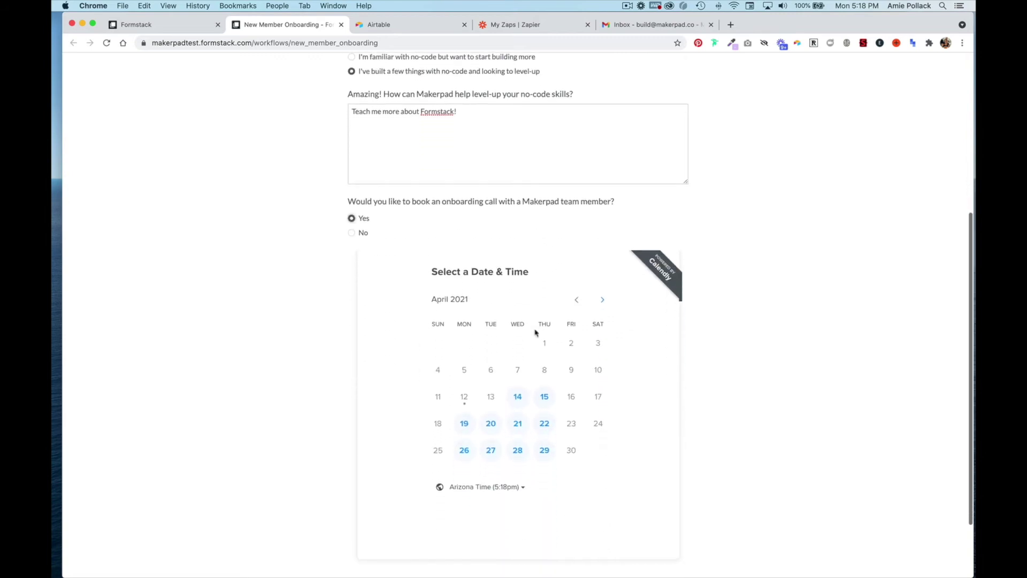
Step: Book an audio-only call for 2:00pm on April 14, 2021 and submit the form
left_click(514, 382)
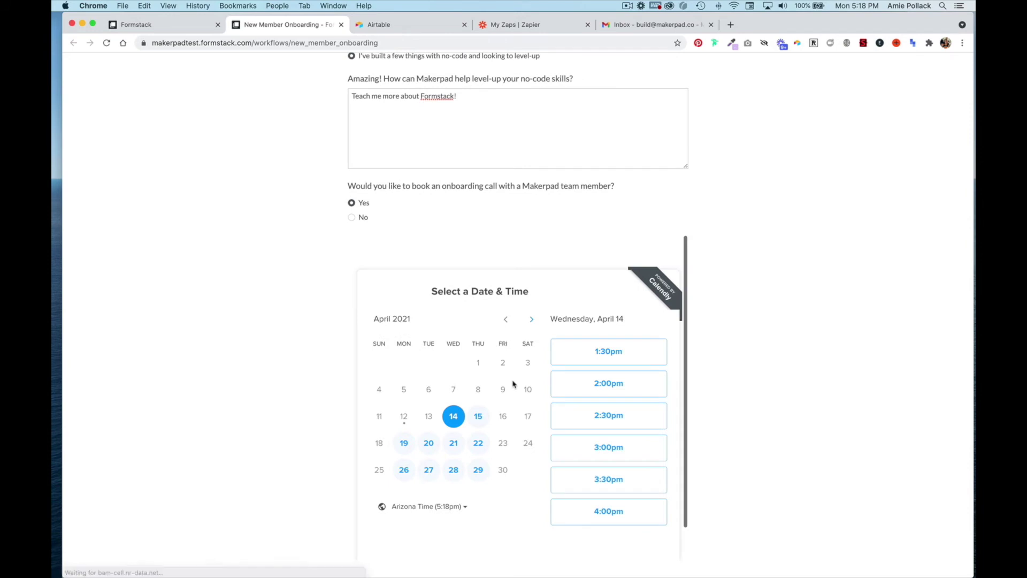
left_click(592, 383)
left_click(638, 384)
scroll(638, 390, "down", 3)
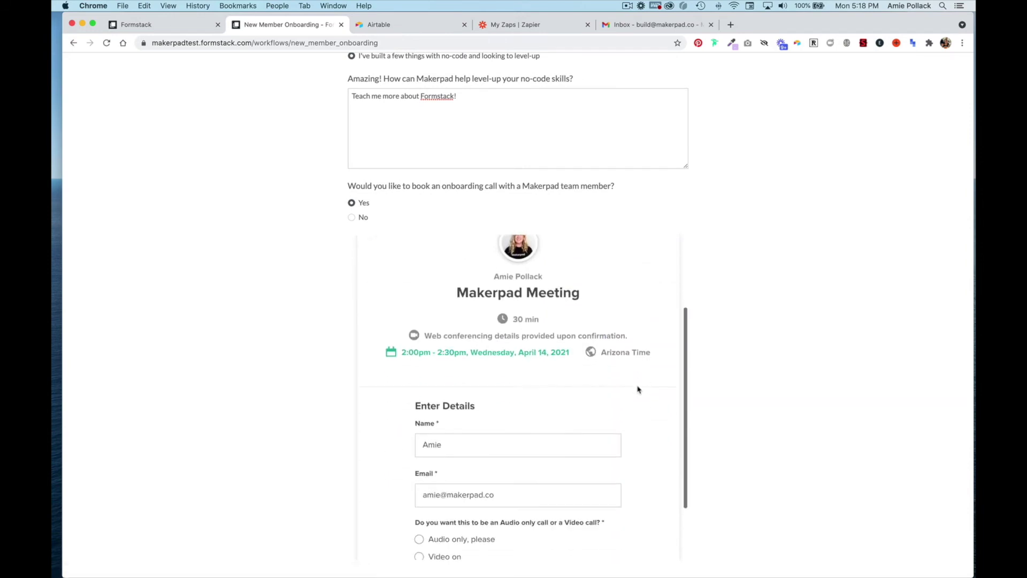
left_click(466, 458)
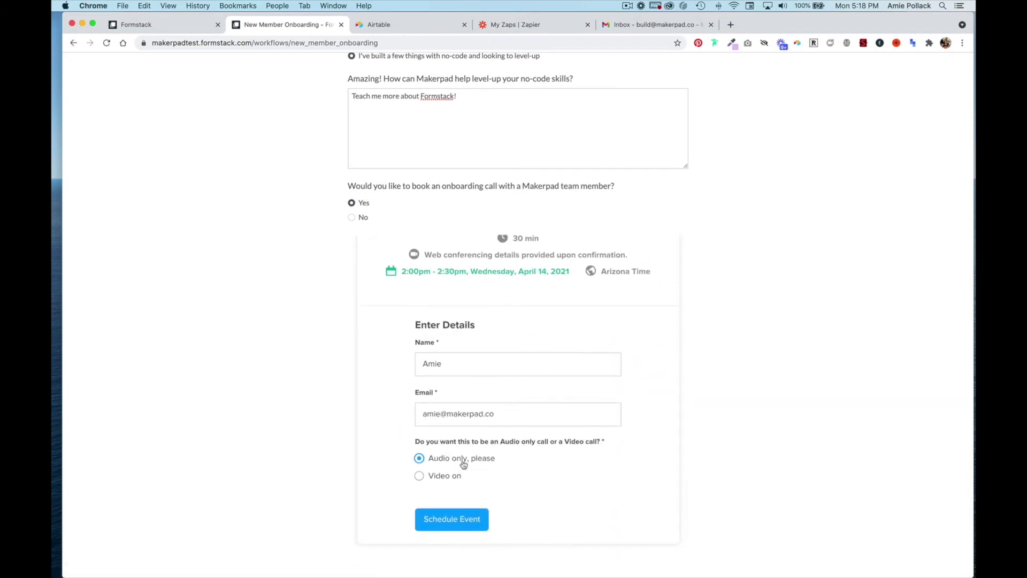
left_click(464, 520)
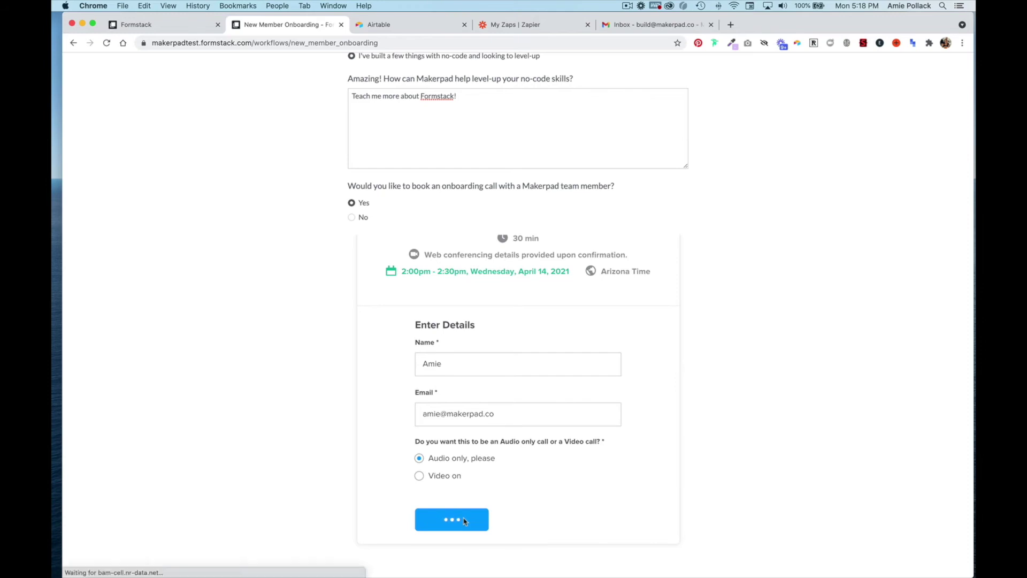
scroll(770, 423, "down", 3)
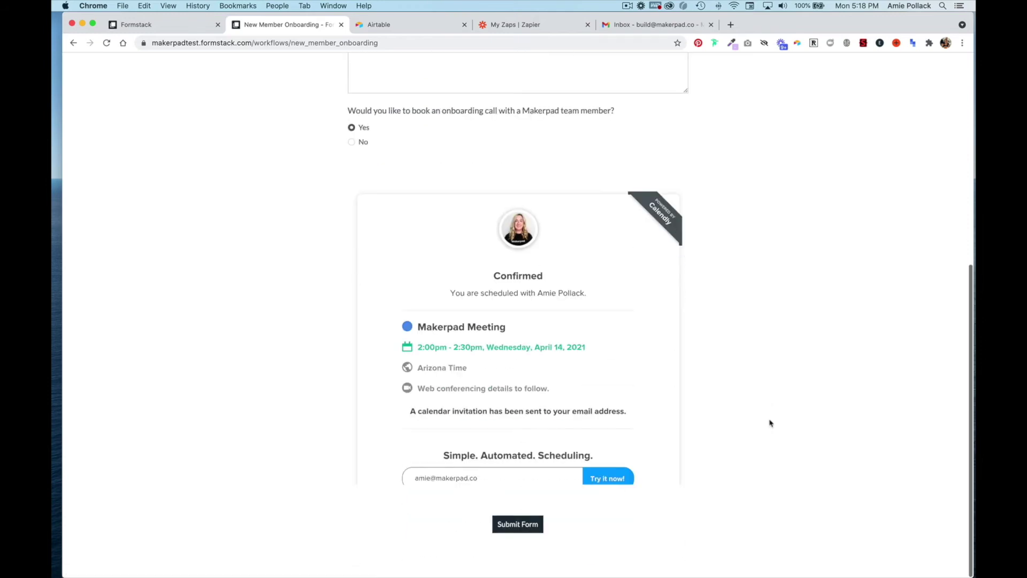
left_click(513, 532)
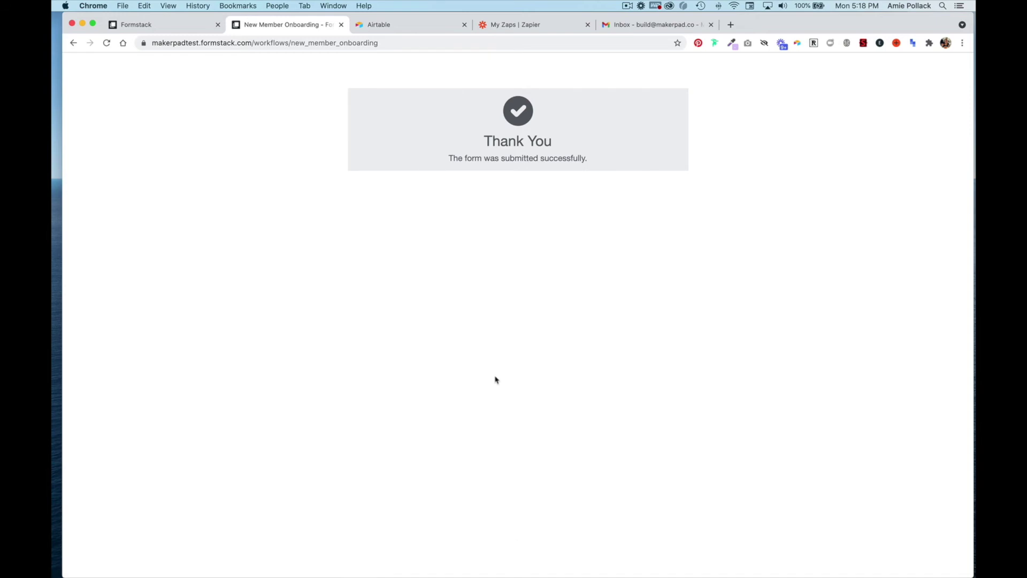
Step: Show the form's in-progress workflow submissions, then check Gmail for the task assignment
left_click(169, 30)
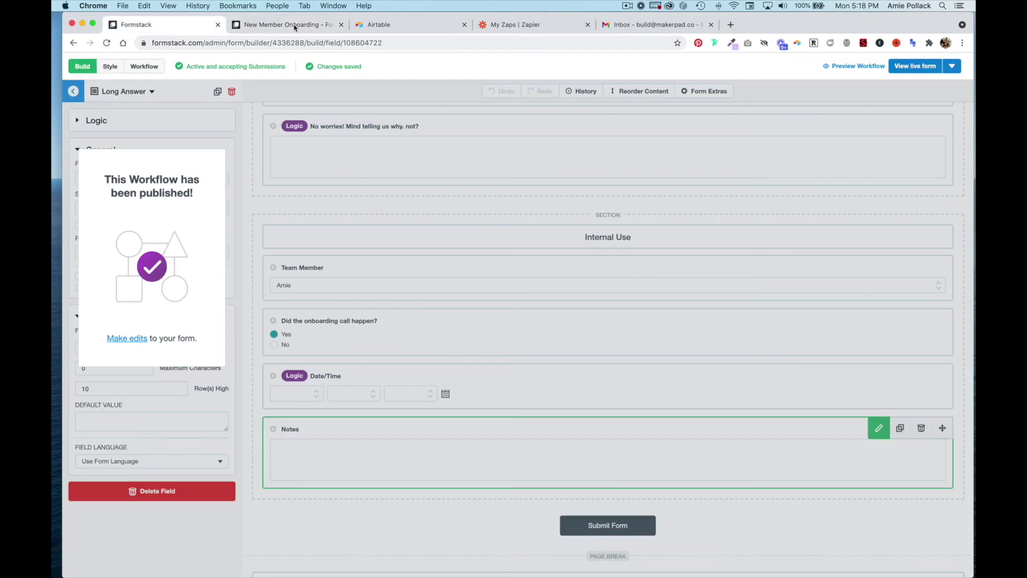
scroll(633, 242, "up", 10)
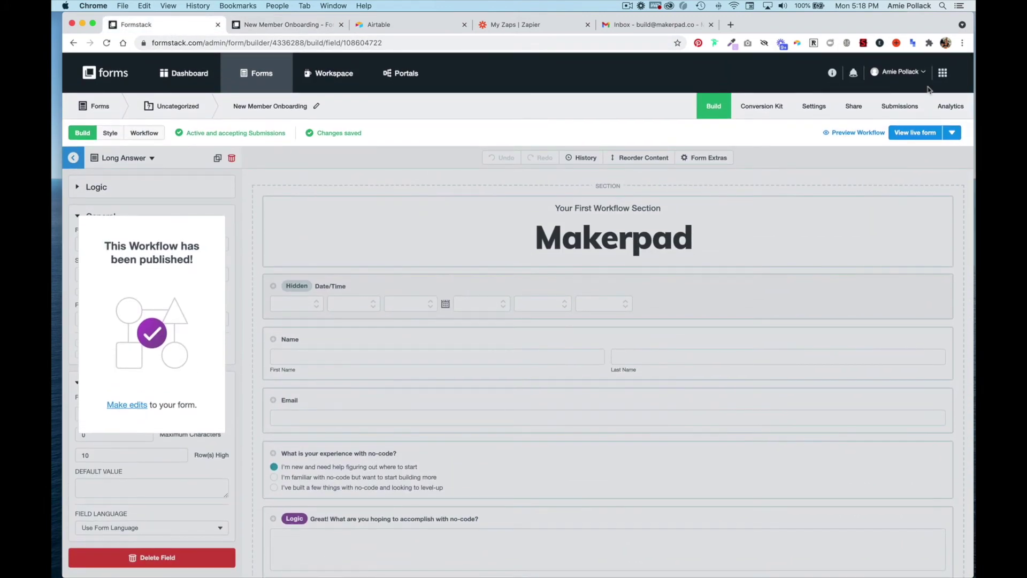
left_click(901, 109)
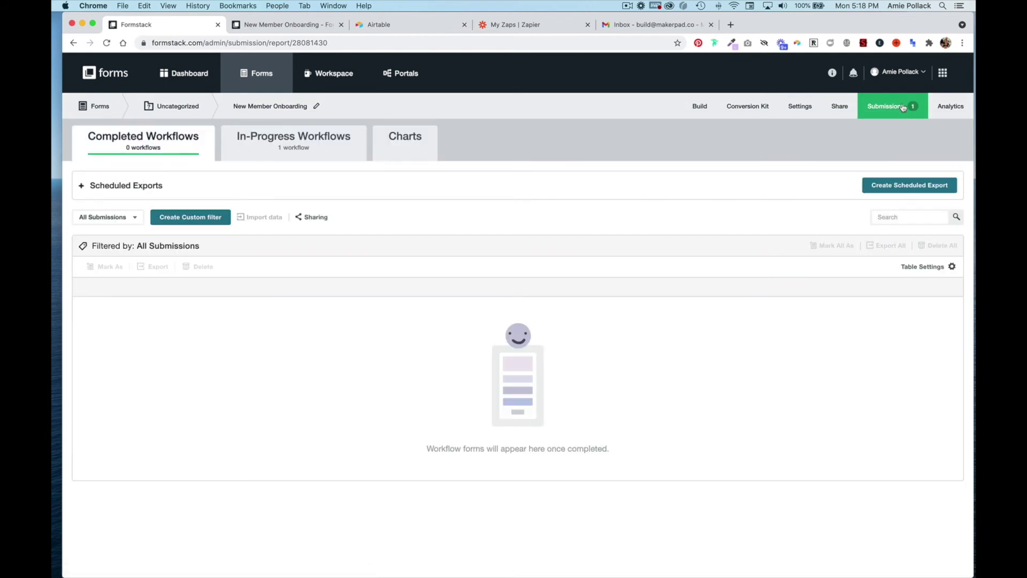
left_click(333, 143)
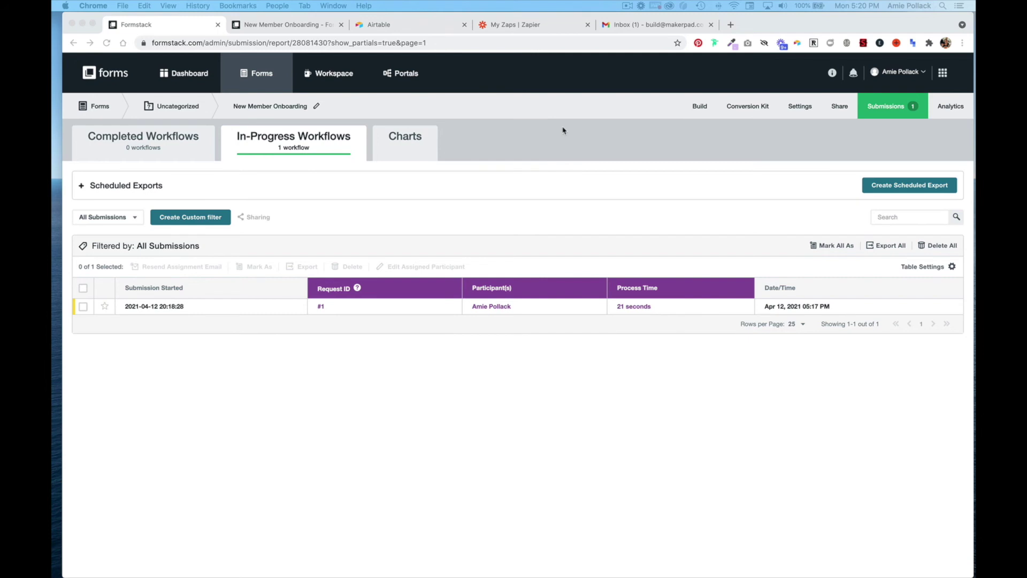
left_click(625, 27)
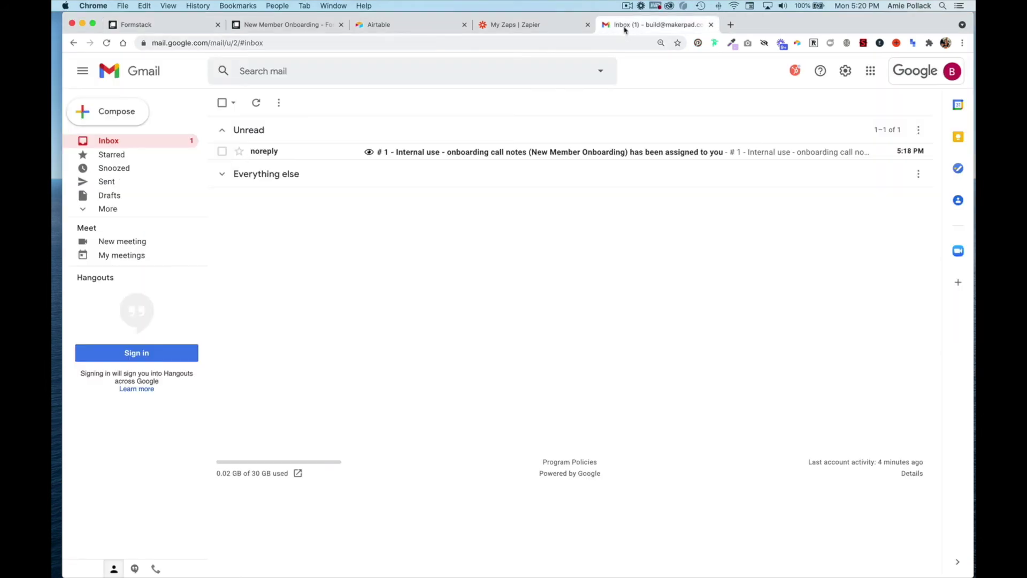
Step: Open the call-notes assignment email and launch the task in the Formstack Workspace
left_click(313, 155)
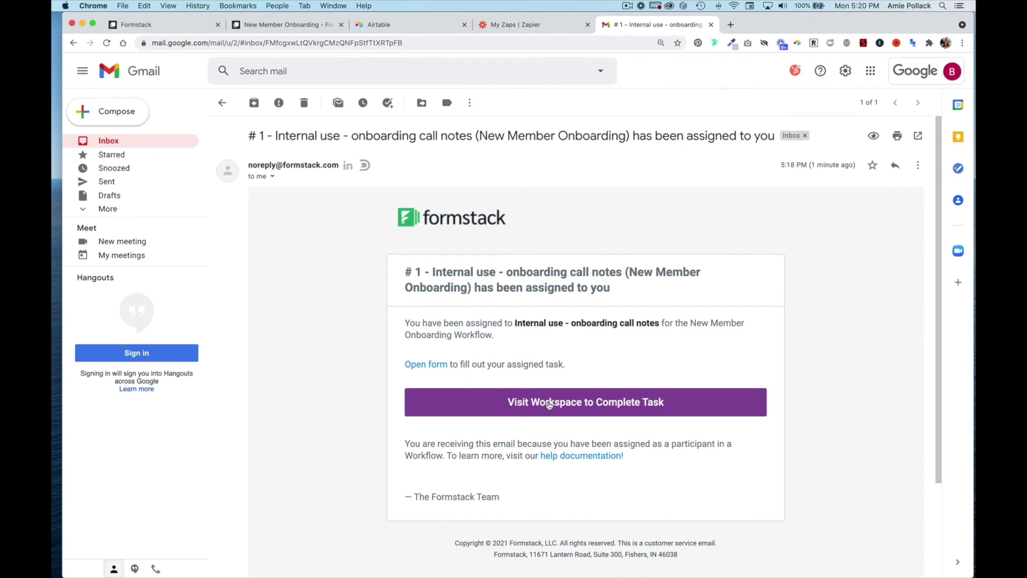
left_click(549, 405)
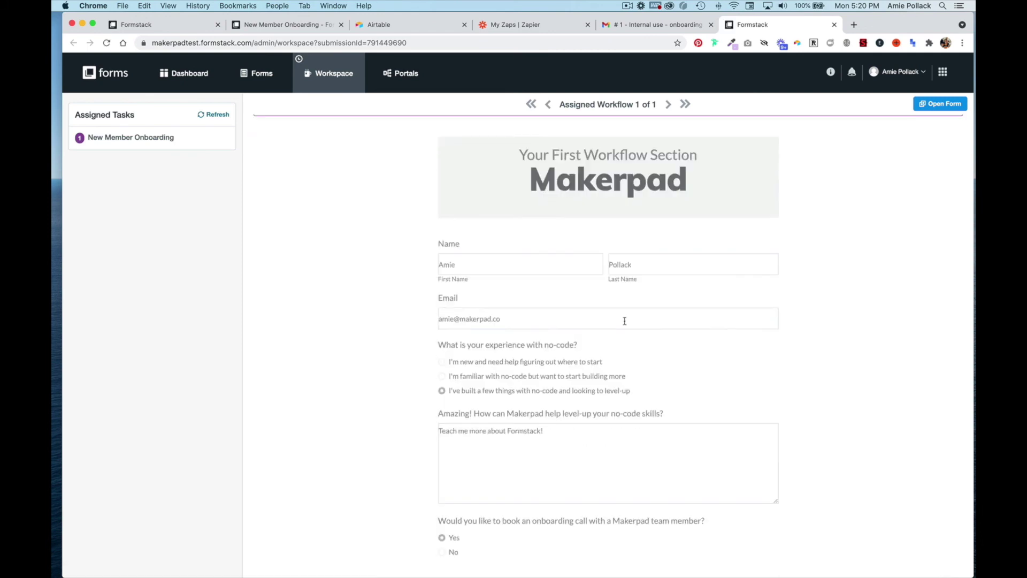
Step: Keep the existing team member and record Yes, the onboarding call happened
scroll(624, 321, "down", 15)
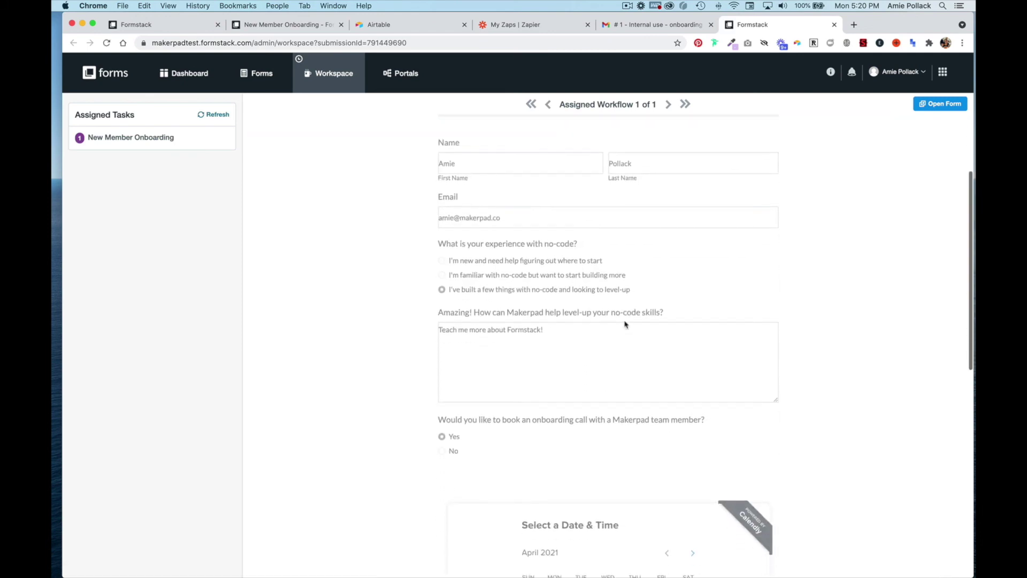
scroll(624, 324, "down", 10)
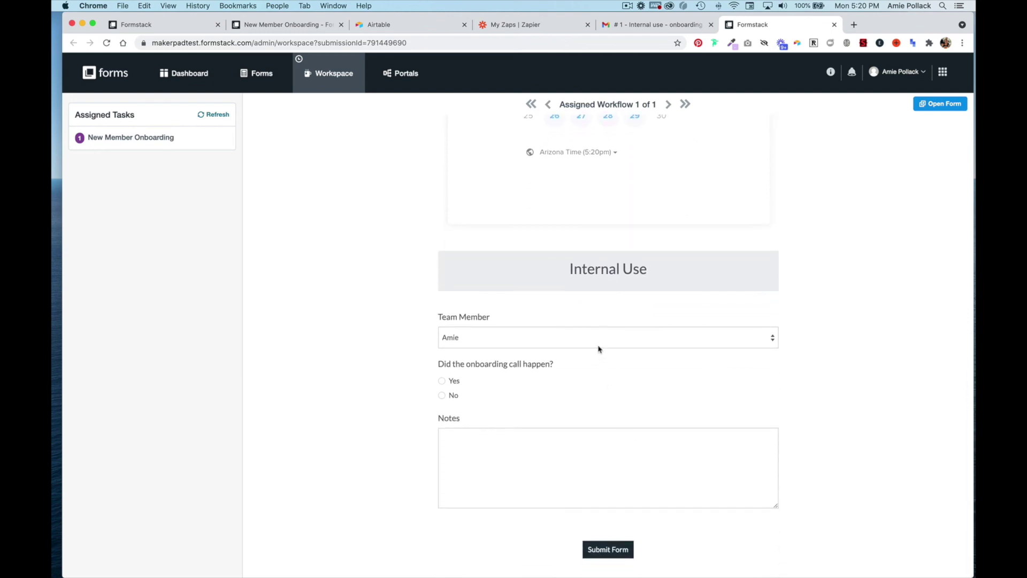
left_click(605, 345)
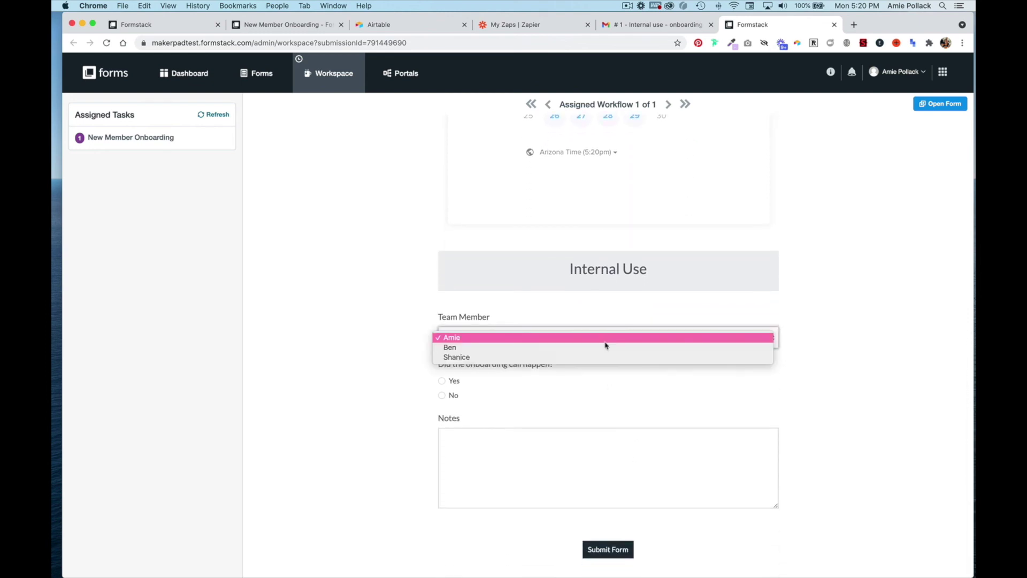
left_click(549, 341)
left_click(442, 381)
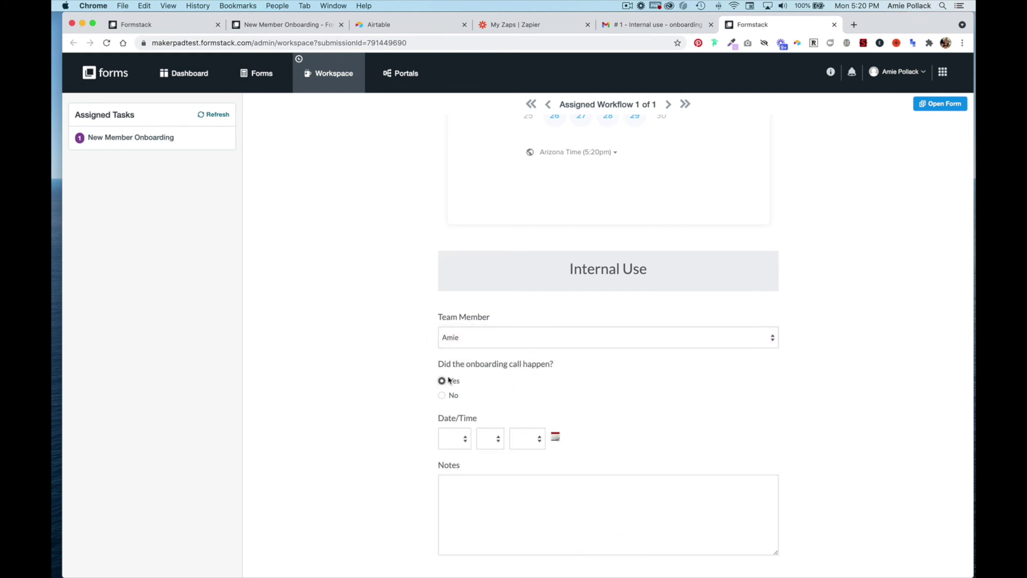
Step: Set the call date to Apr 12 2021
scroll(488, 412, "down", 2)
left_click(458, 398)
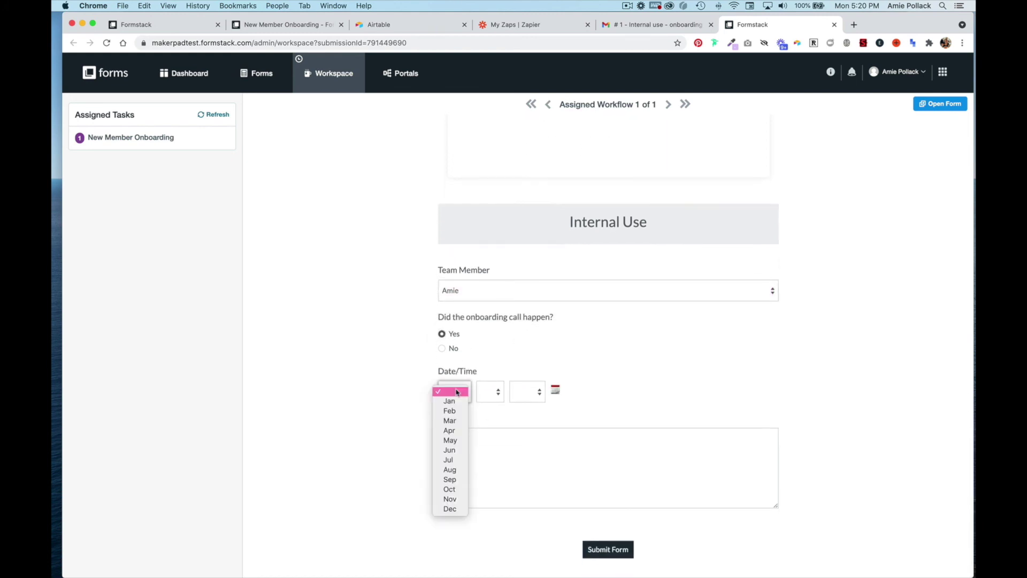
left_click(455, 431)
left_click(493, 396)
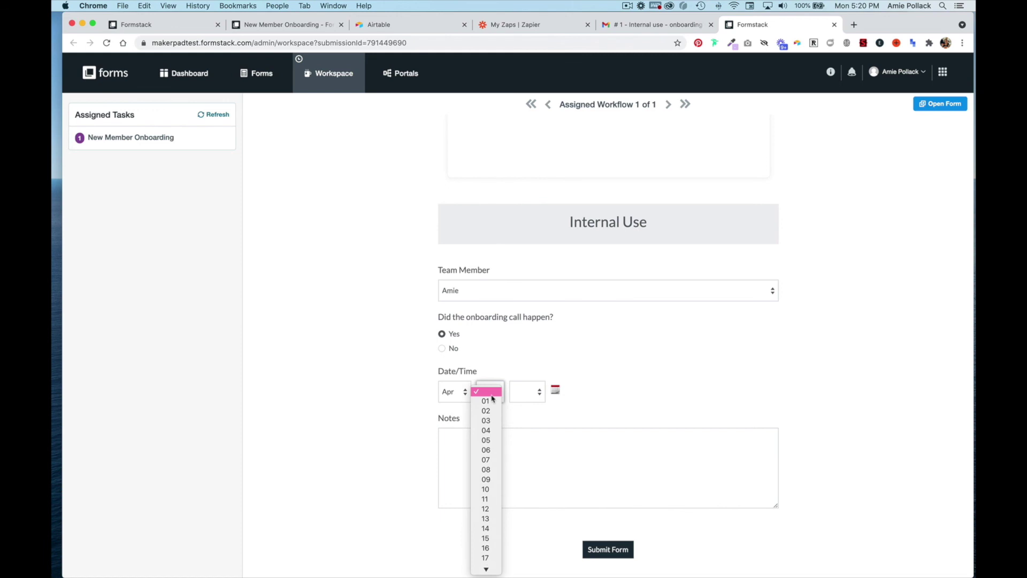
left_click(484, 513)
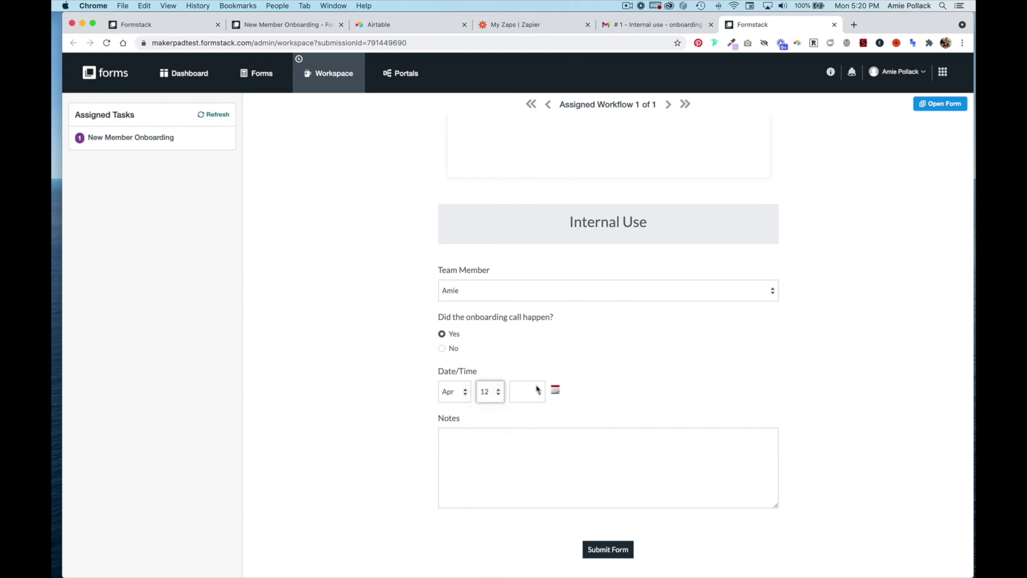
left_click(537, 391)
left_click(524, 452)
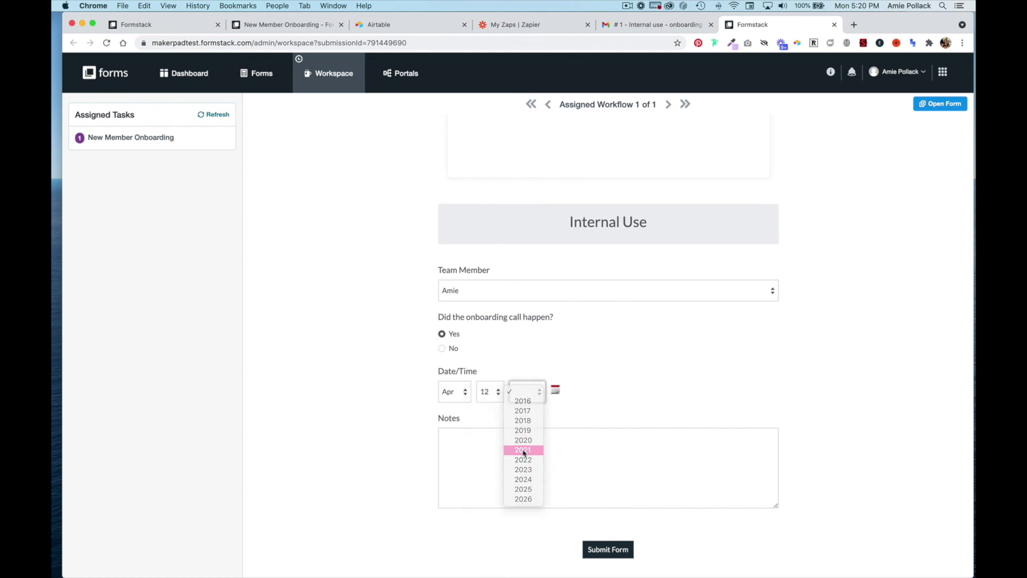
Step: Enter the notes 'Great call! Interested in Formstack!' and submit the task
left_click(523, 450)
type("Great")
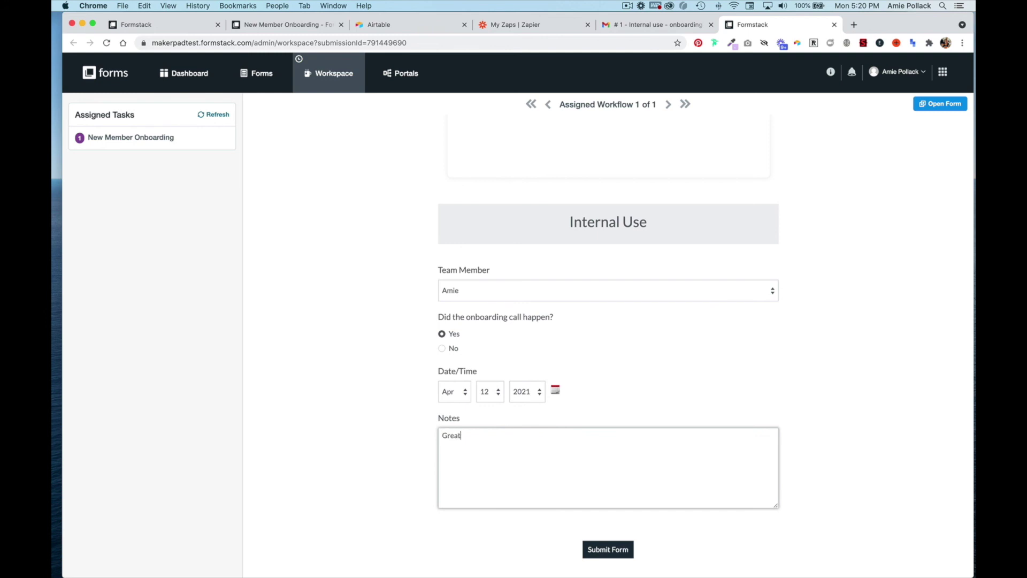
type(" call")
type("! Intee")
type("ested in For")
type("mstack!")
left_click(609, 551)
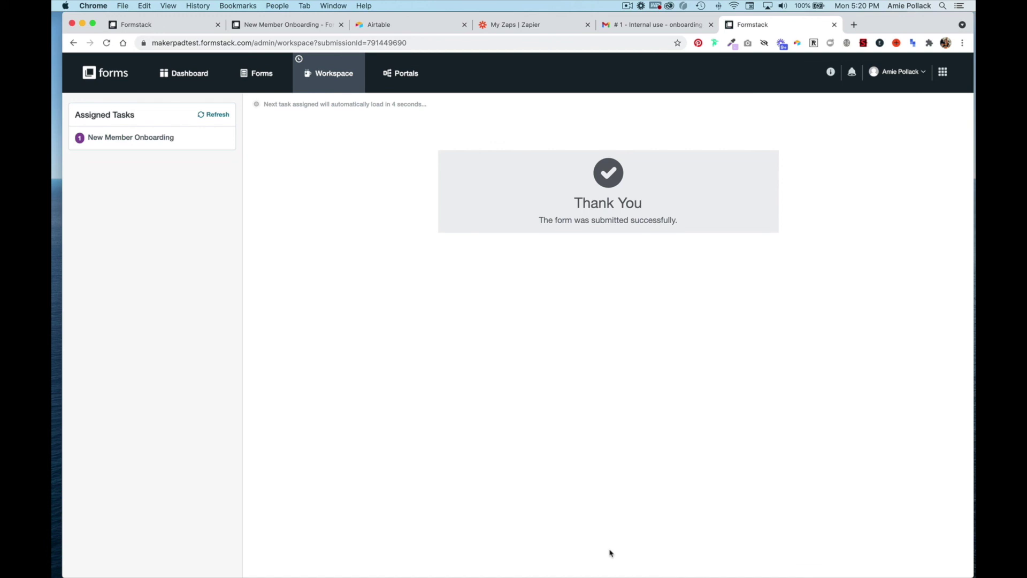